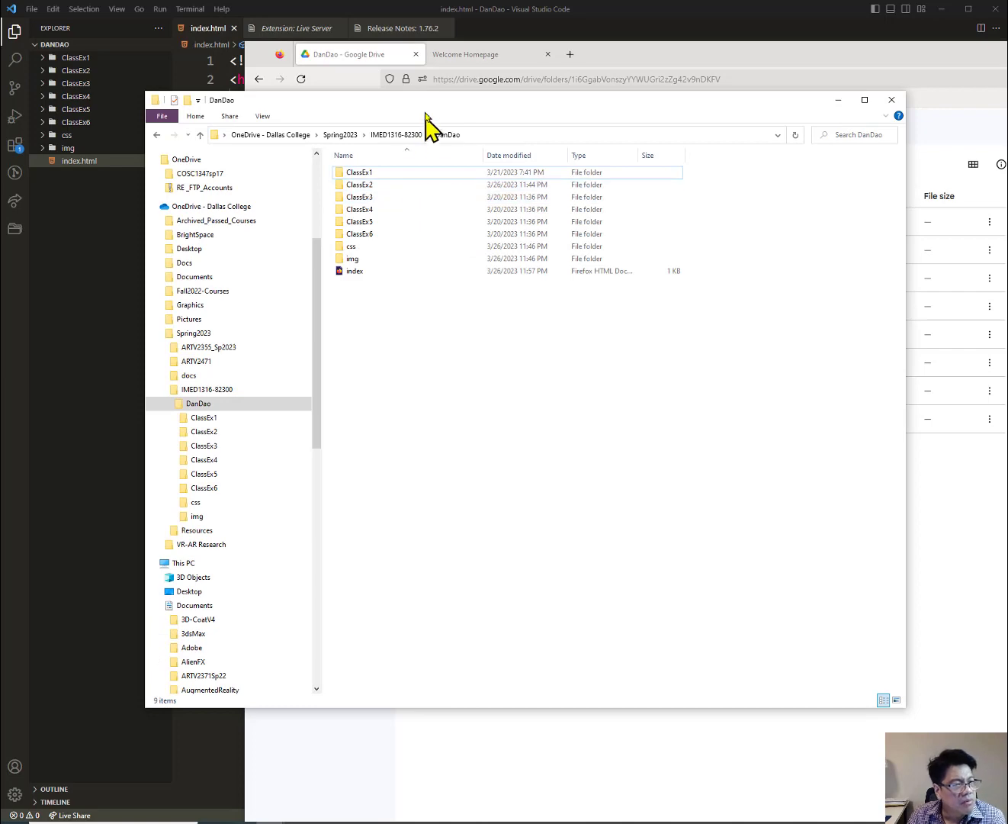
Drag index.html from the project folder into Drive's DanDao folder, then minimize File Explorer.
{"action": "left_click_drag", "start_coordinate": [424, 106], "coordinate": [305, 343]}
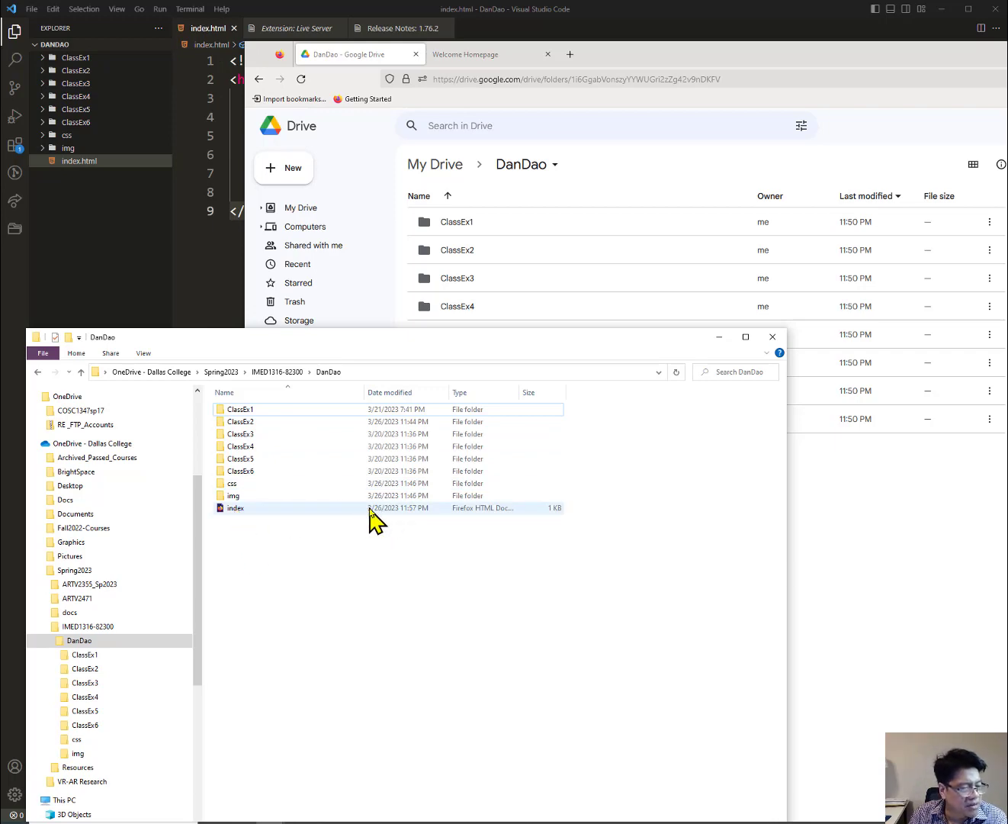
{"action": "left_click_drag", "start_coordinate": [486, 343], "coordinate": [577, 506]}
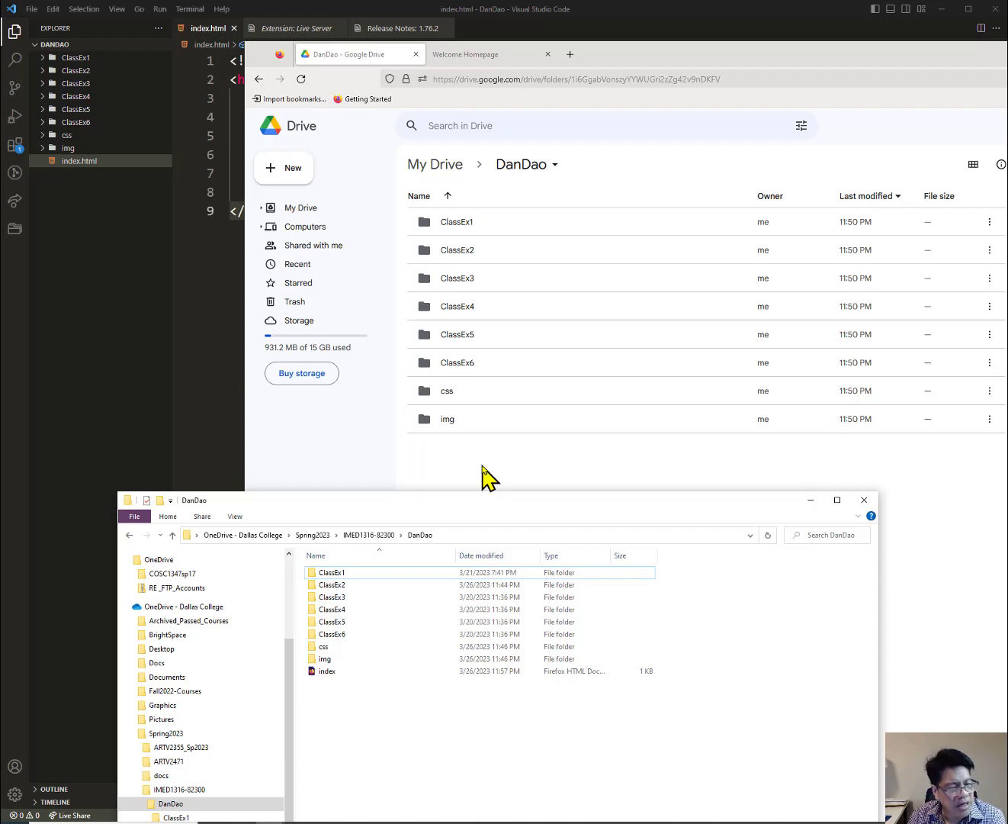
{"action": "left_click", "coordinate": [342, 671]}
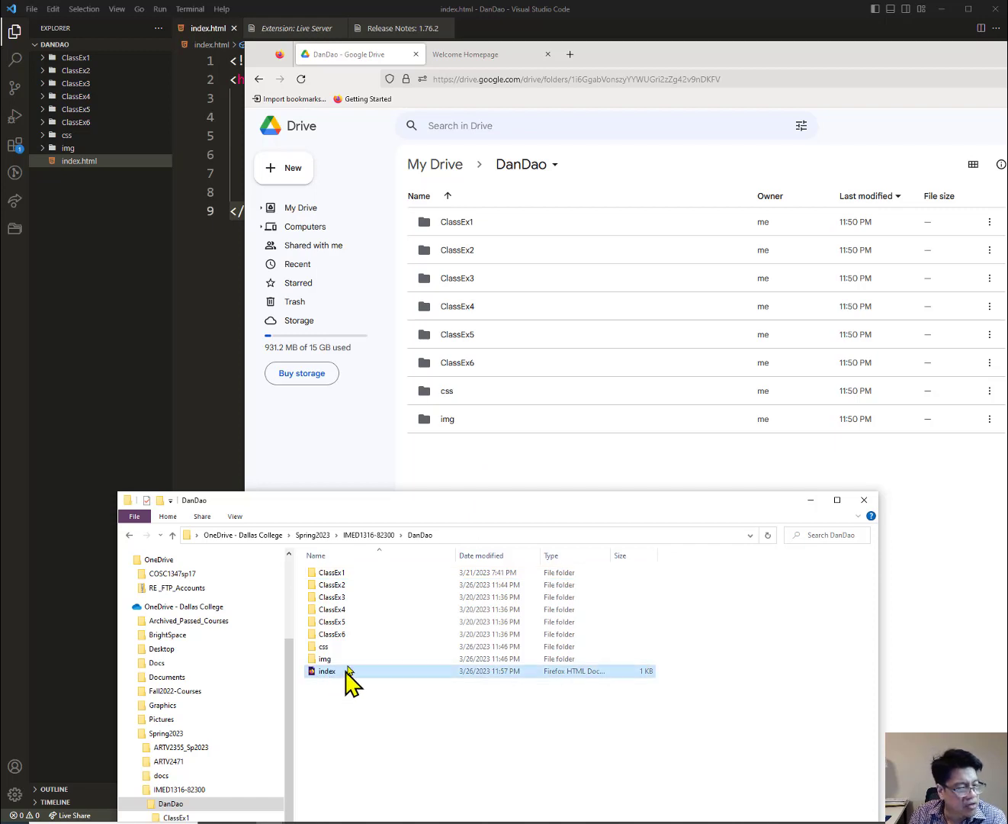
{"action": "left_click_drag", "start_coordinate": [345, 675], "coordinate": [470, 466]}
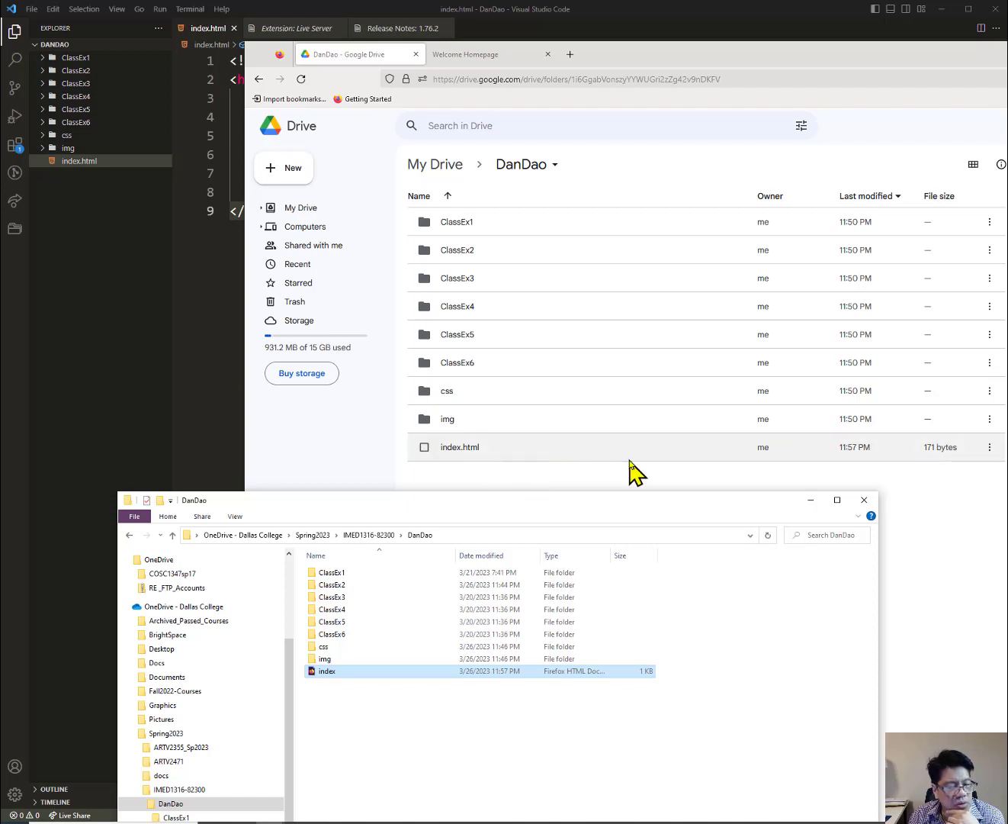
{"action": "left_click", "coordinate": [811, 501]}
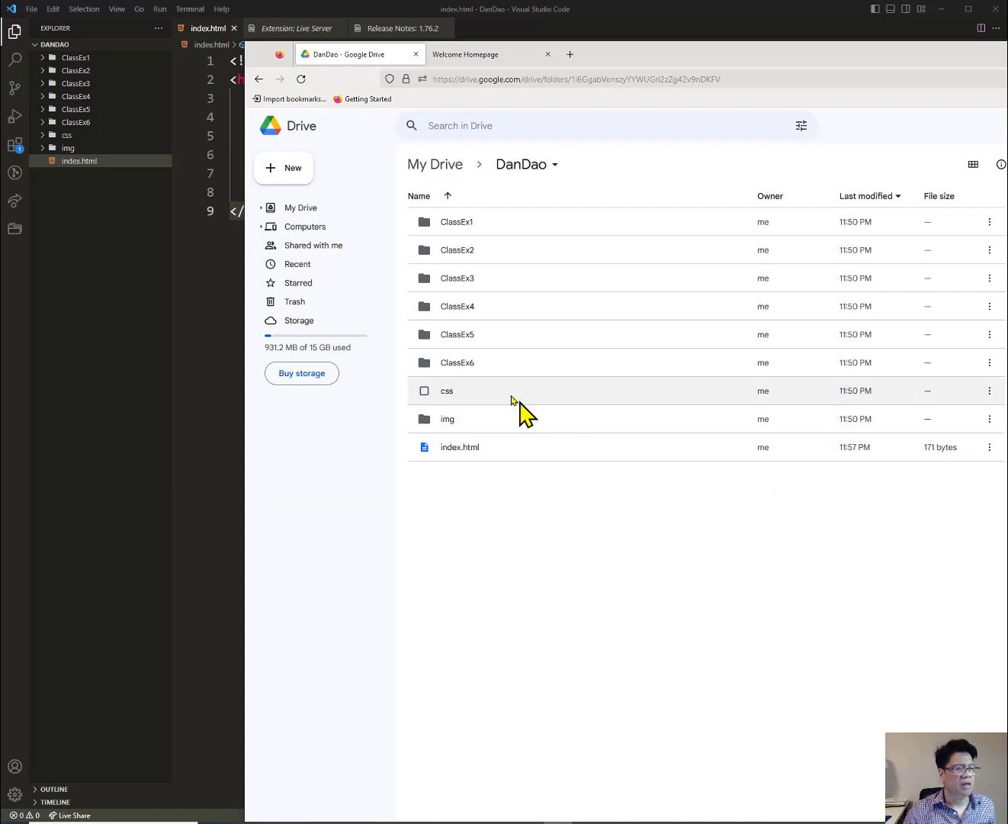
Open the DanDao folder to confirm index.html is there, then go back to My Drive.
{"action": "left_click", "coordinate": [297, 231]}
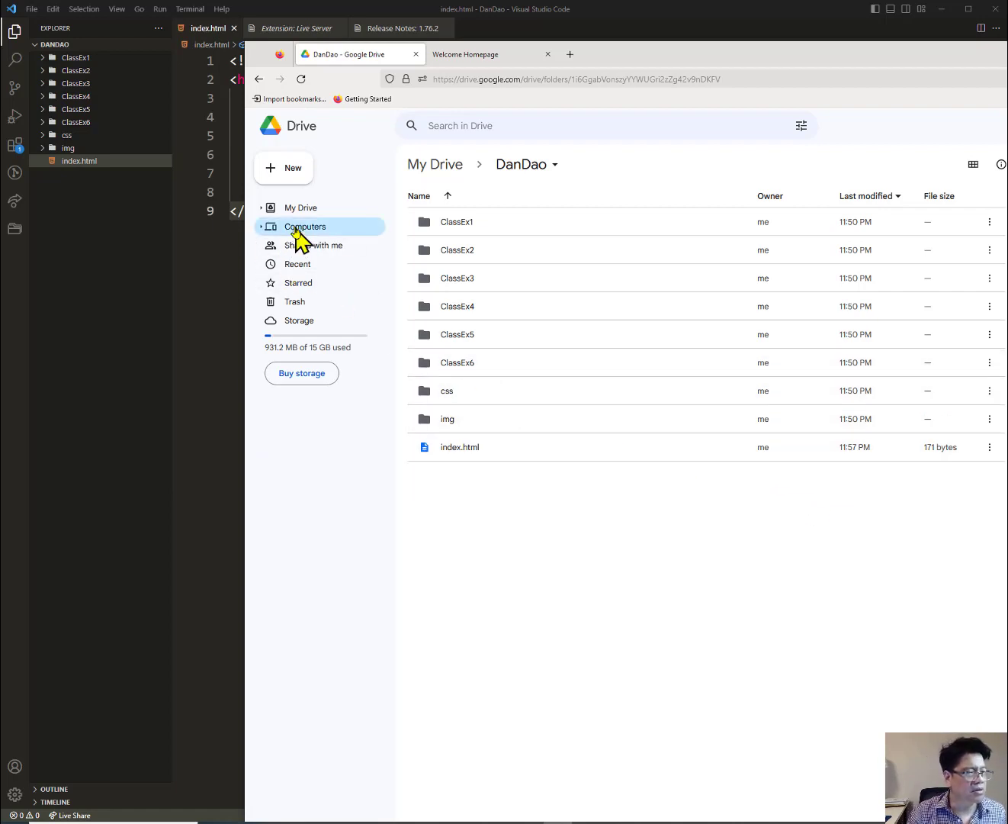
{"action": "left_click", "coordinate": [300, 208]}
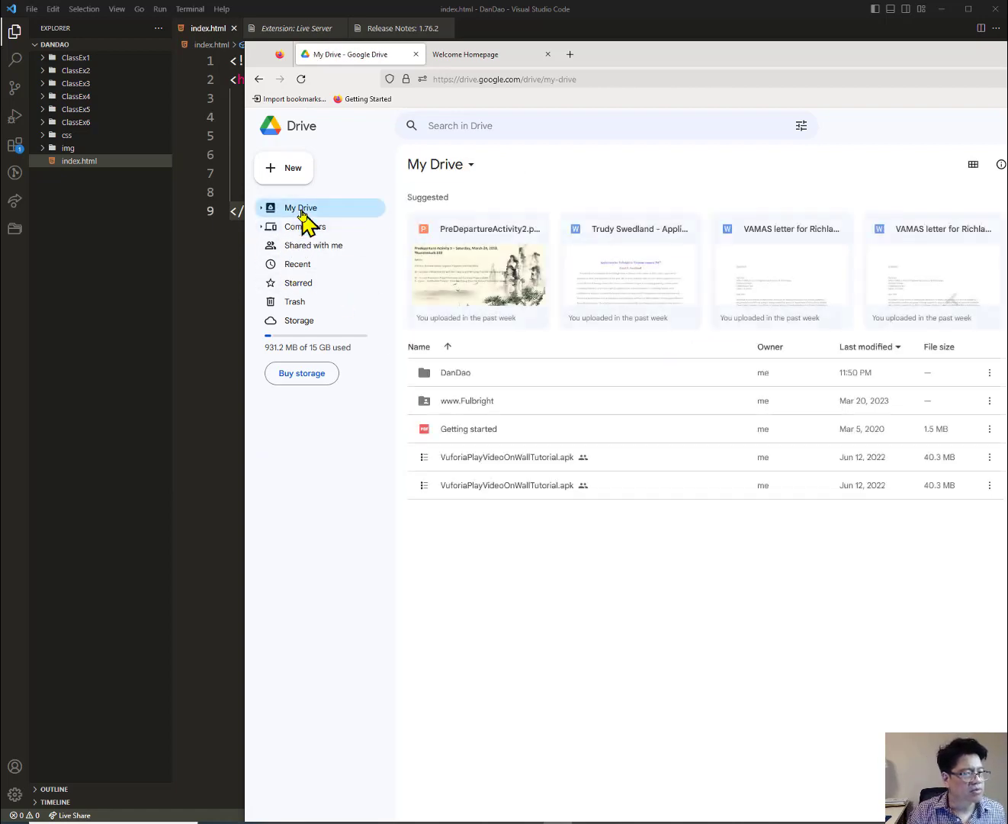
{"action": "left_click", "coordinate": [463, 381]}
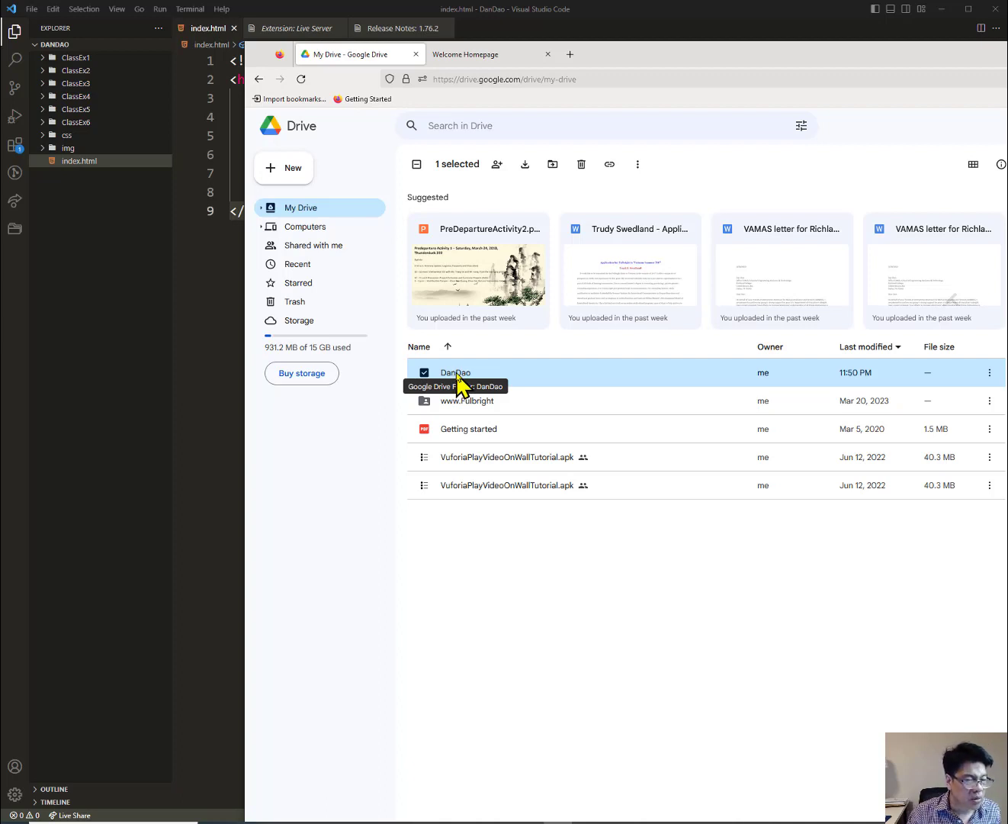
{"action": "double_click", "coordinate": [458, 373]}
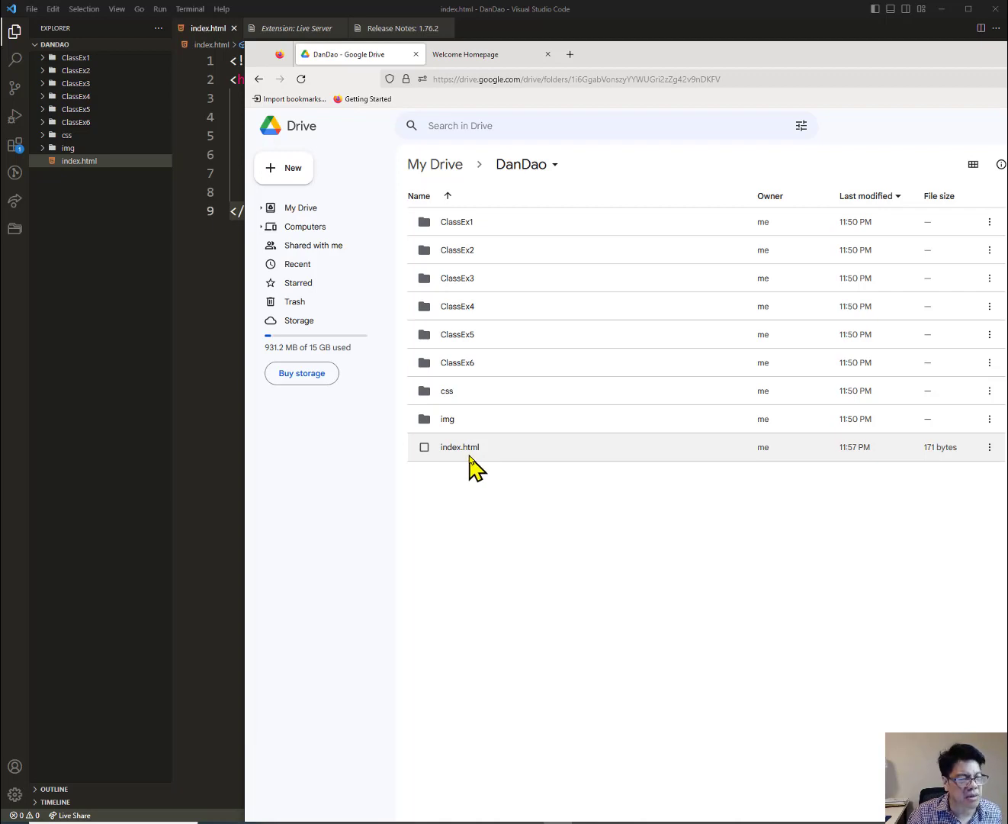
{"action": "left_click", "coordinate": [302, 214]}
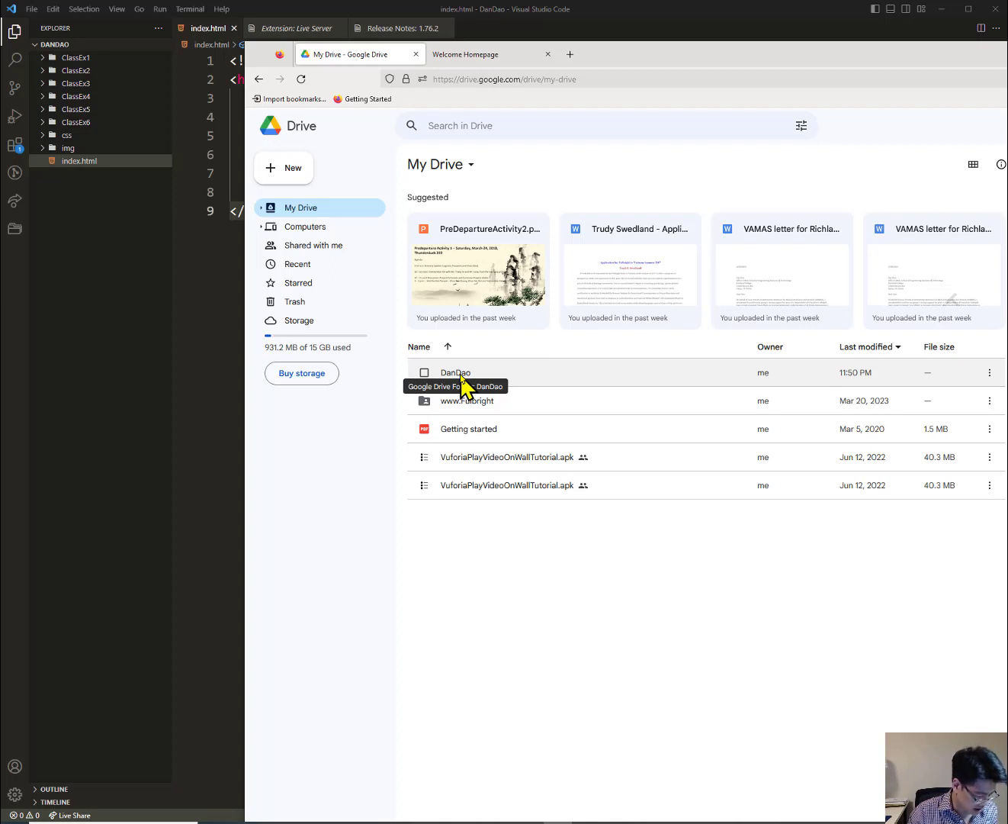
{"action": "right_click", "coordinate": [462, 380]}
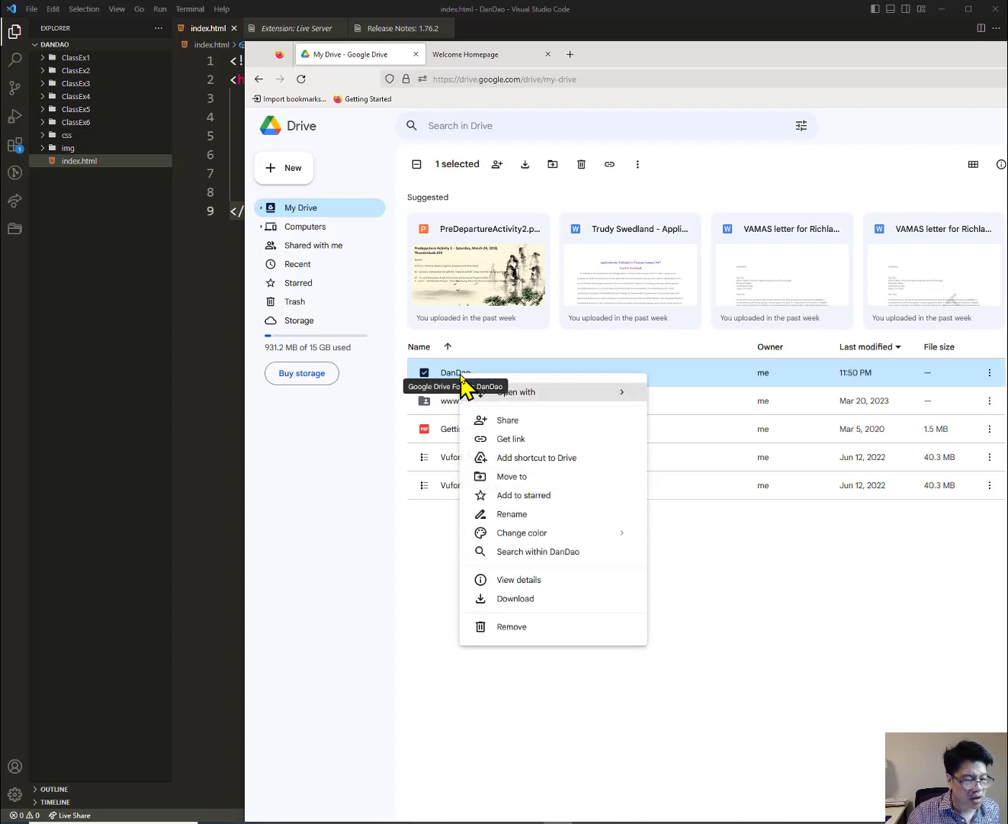
{"action": "left_click", "coordinate": [518, 516]}
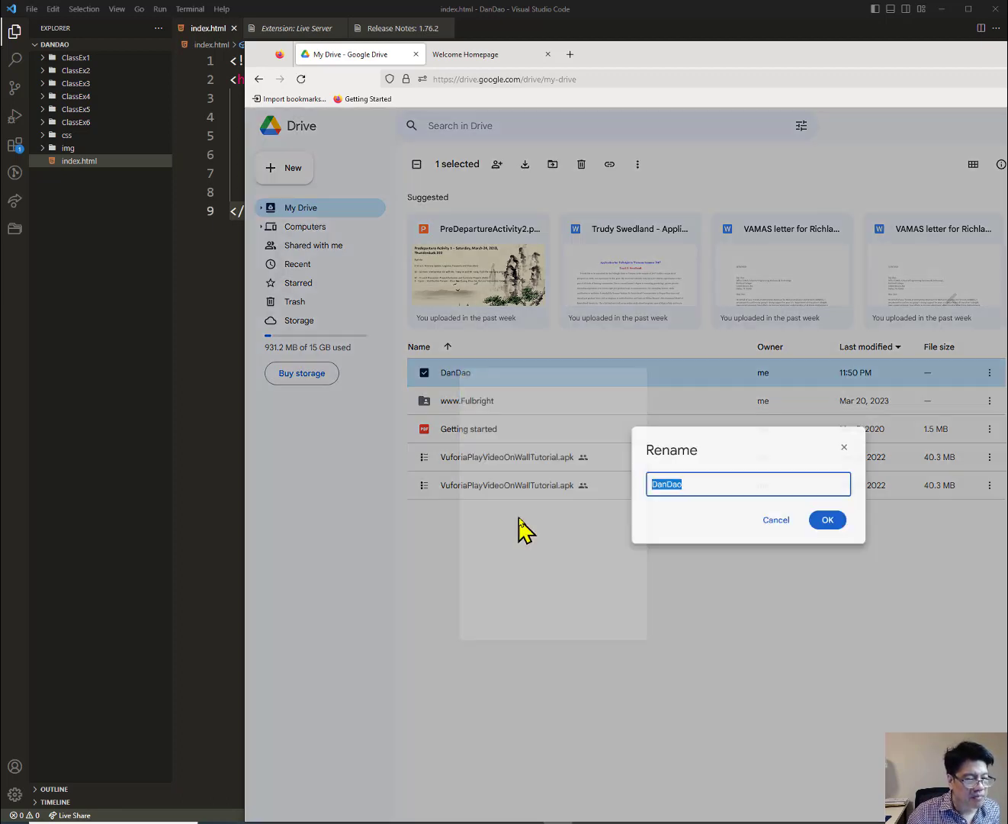
{"action": "left_click", "coordinate": [652, 484]}
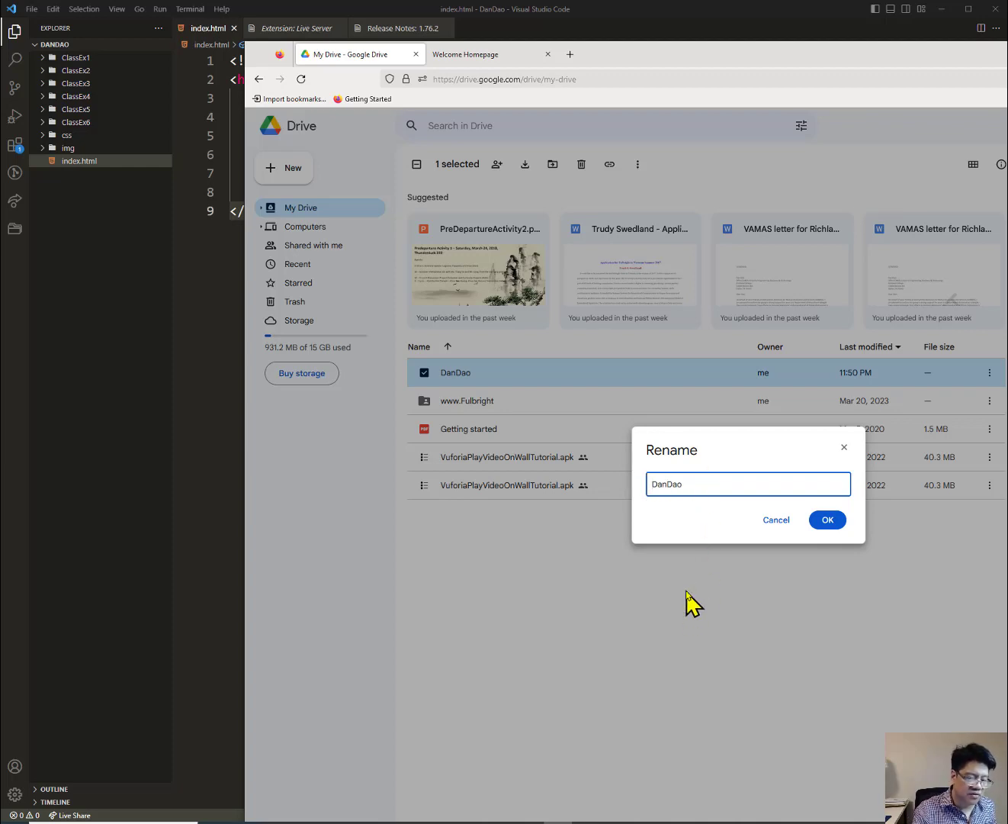
{"action": "type", "text": "www"}
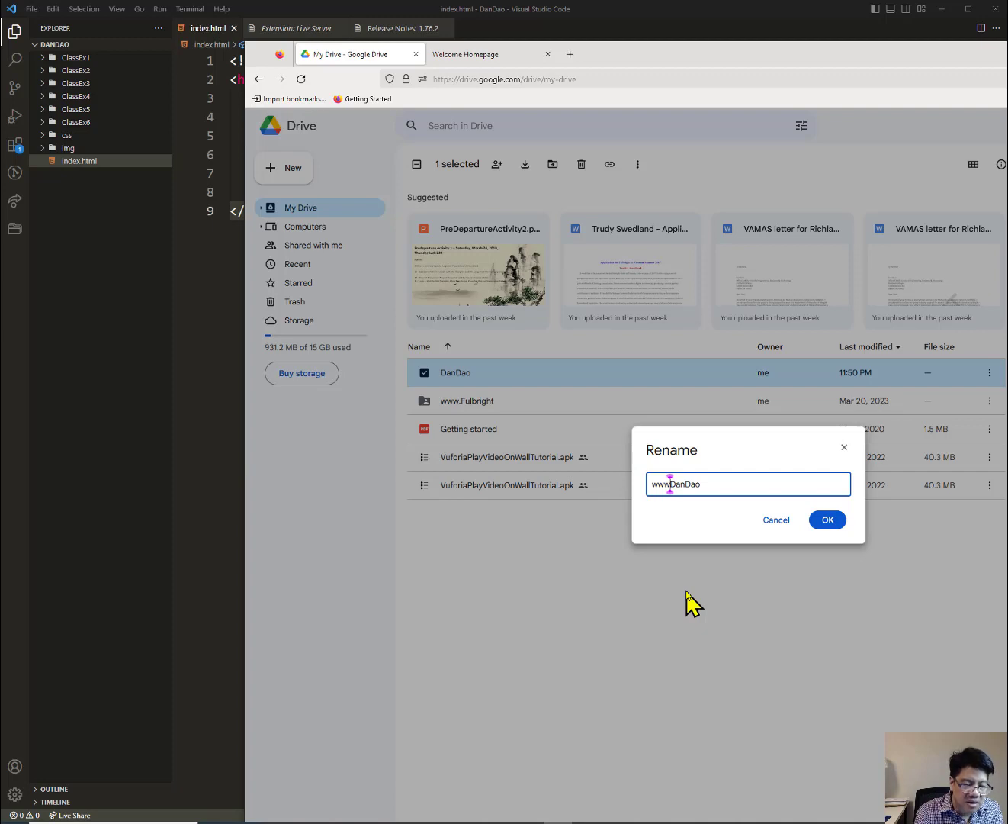
{"action": "type", "text": "."}
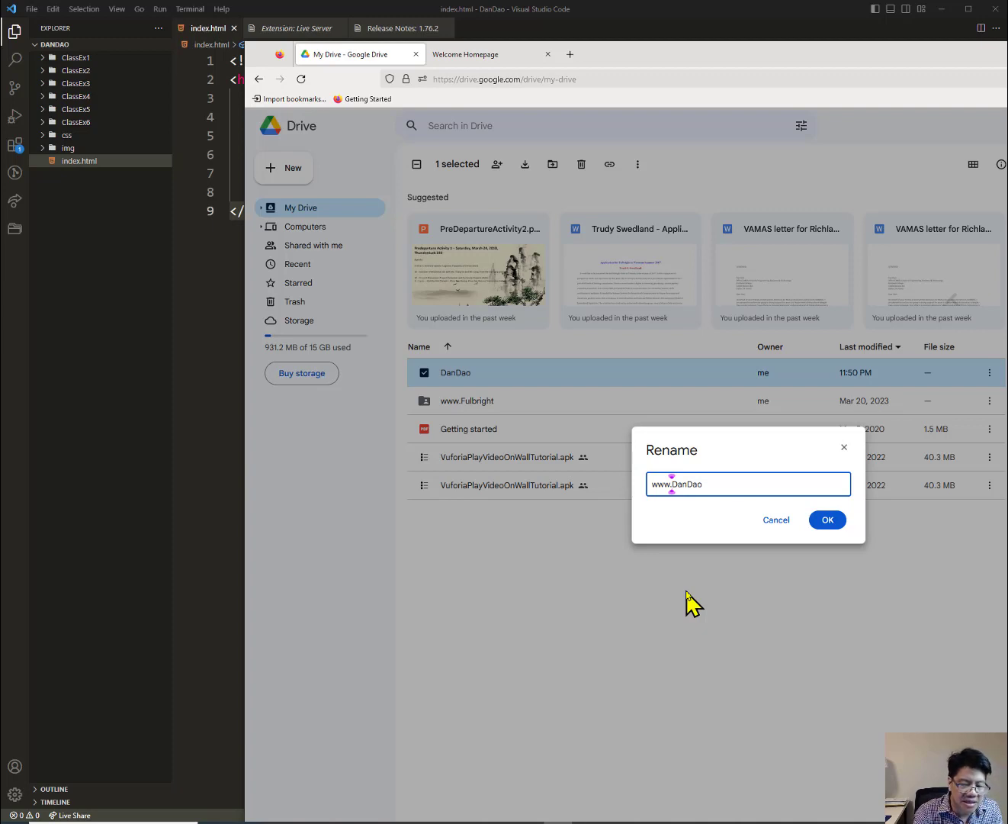
{"action": "left_click", "coordinate": [828, 519]}
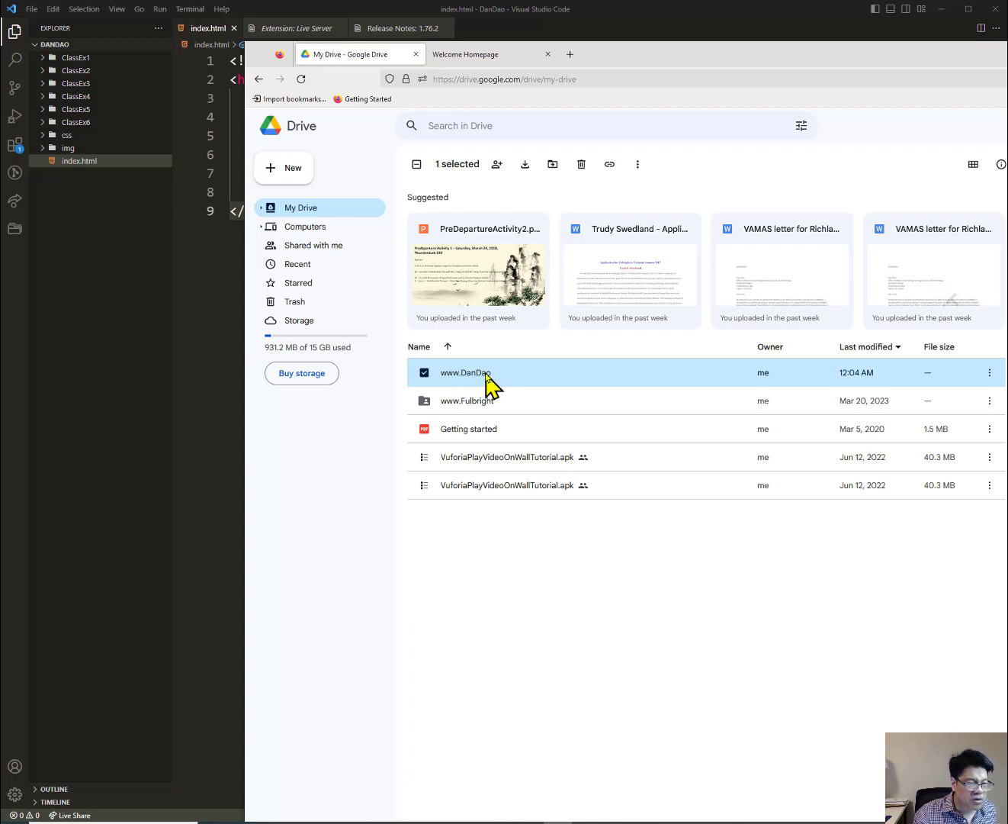
{"action": "right_click", "coordinate": [487, 374]}
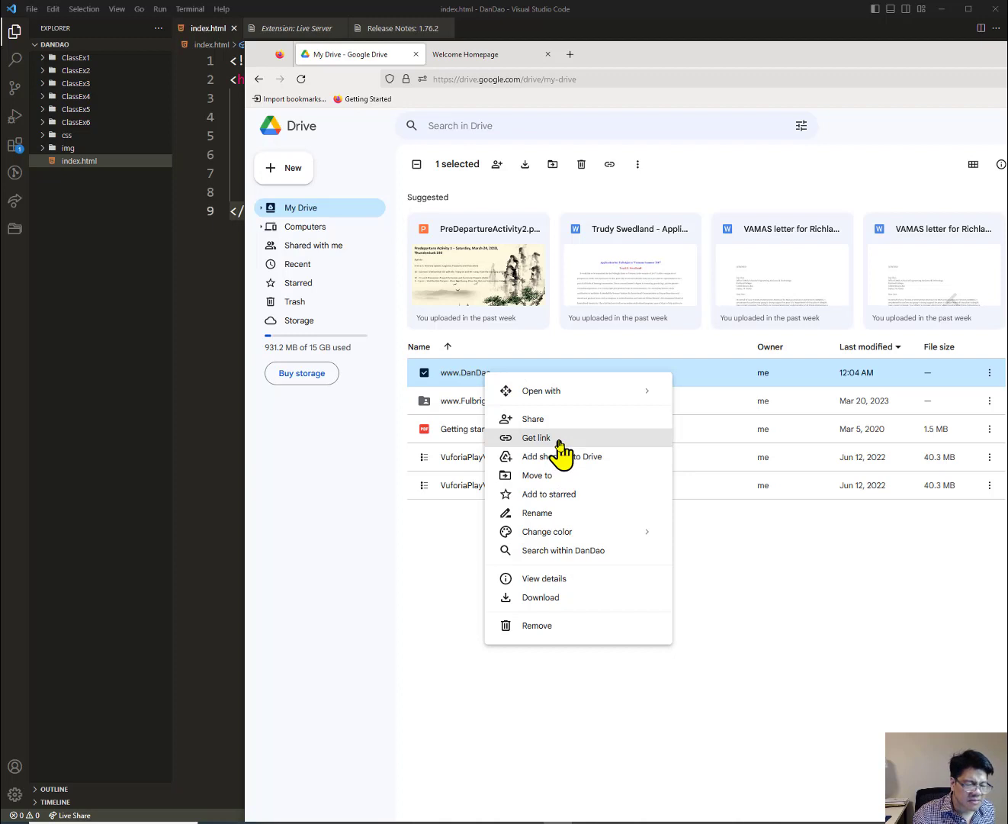
{"action": "left_click", "coordinate": [536, 438]}
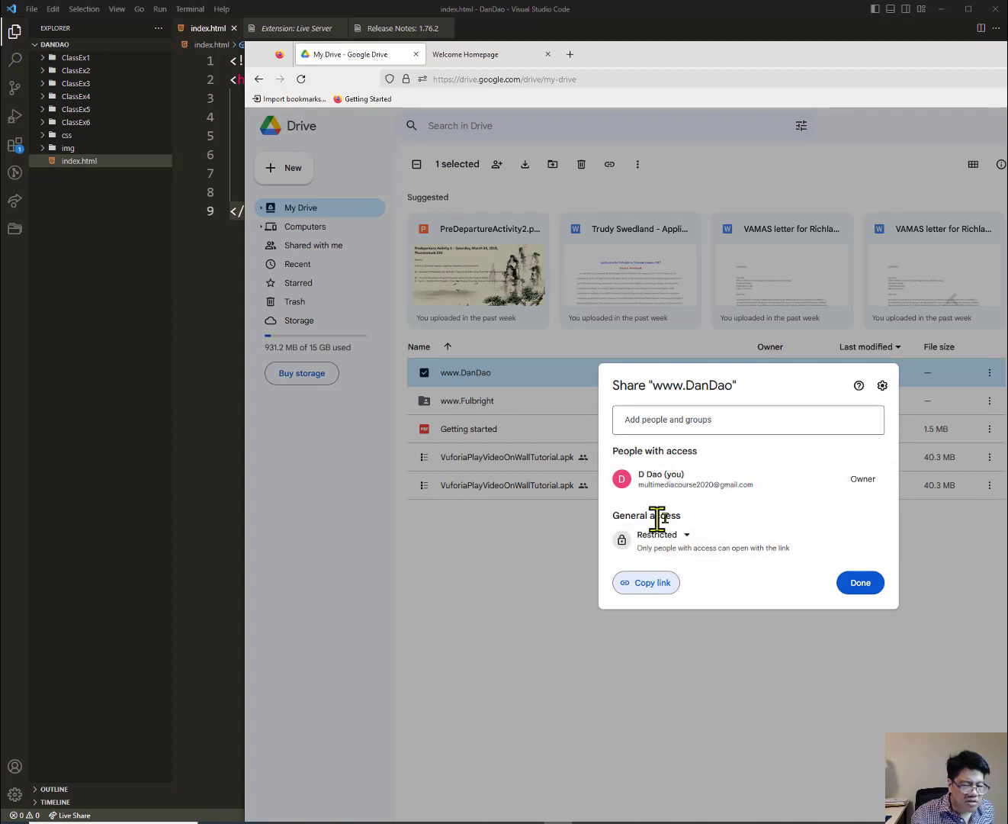
{"action": "left_click", "coordinate": [687, 538]}
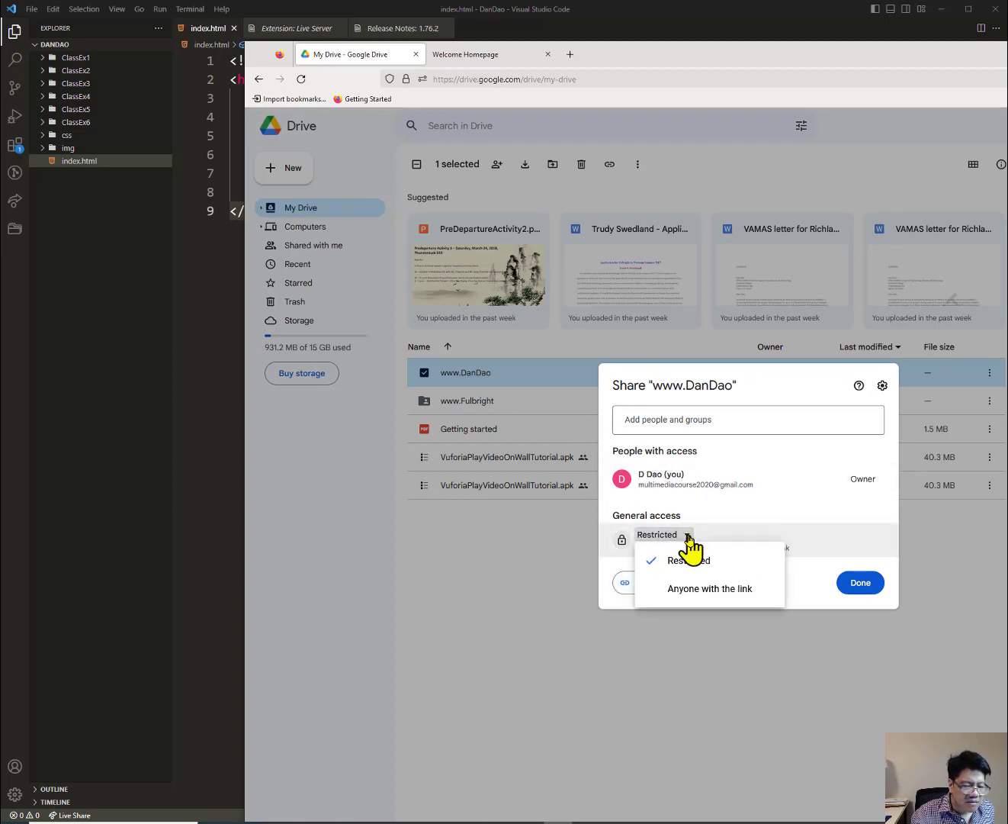
{"action": "left_click", "coordinate": [702, 591]}
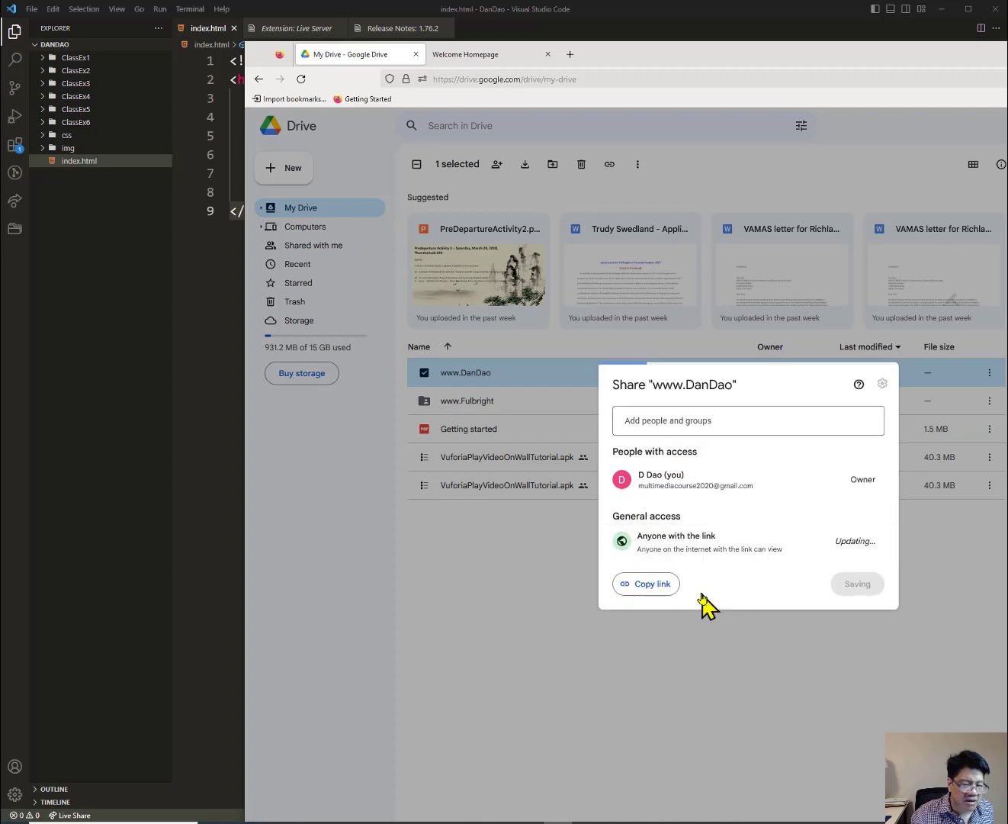
{"action": "left_click", "coordinate": [676, 423]}
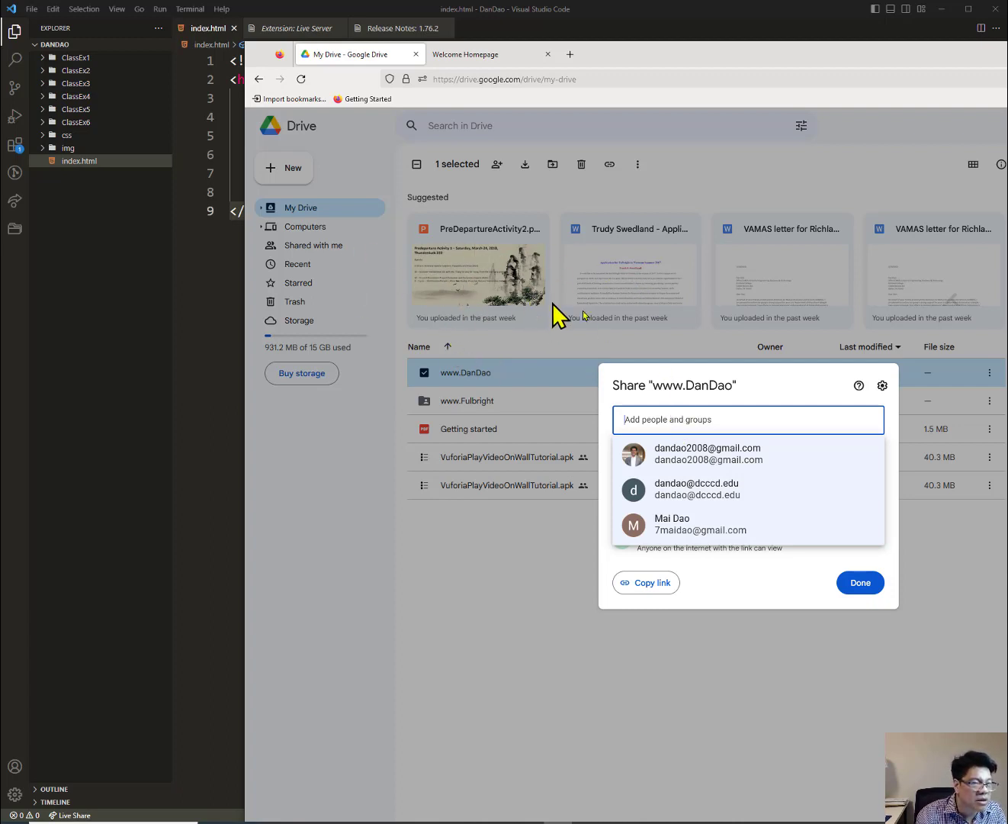
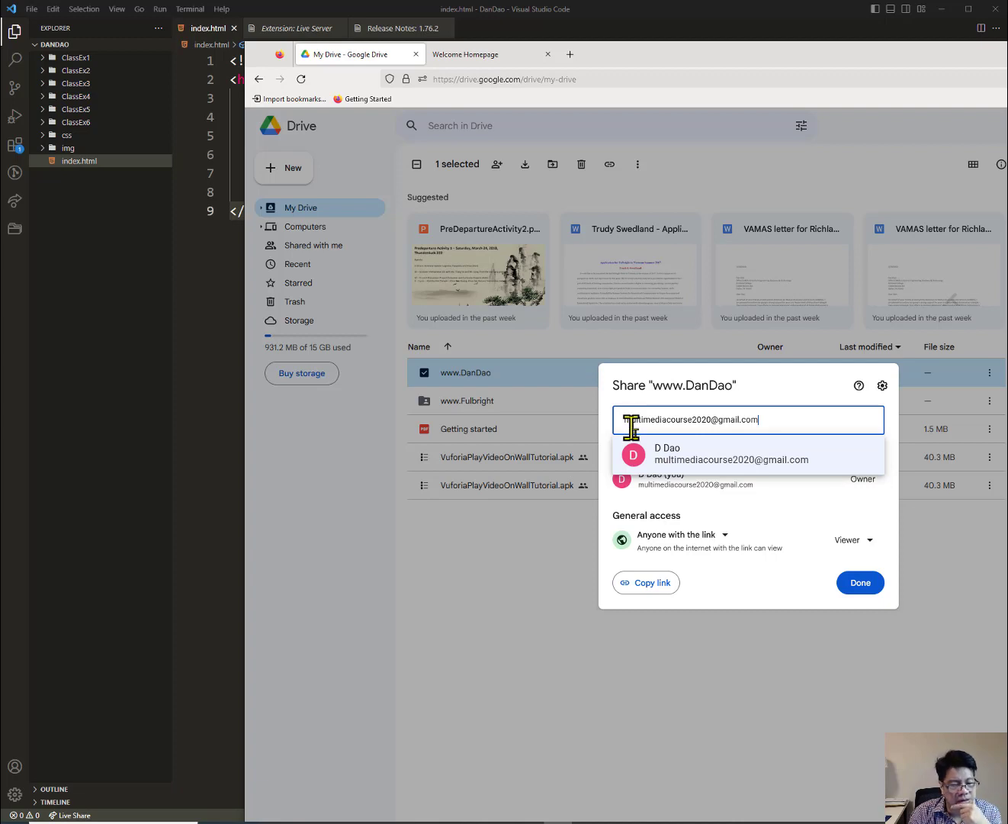
{"action": "left_click", "coordinate": [685, 465]}
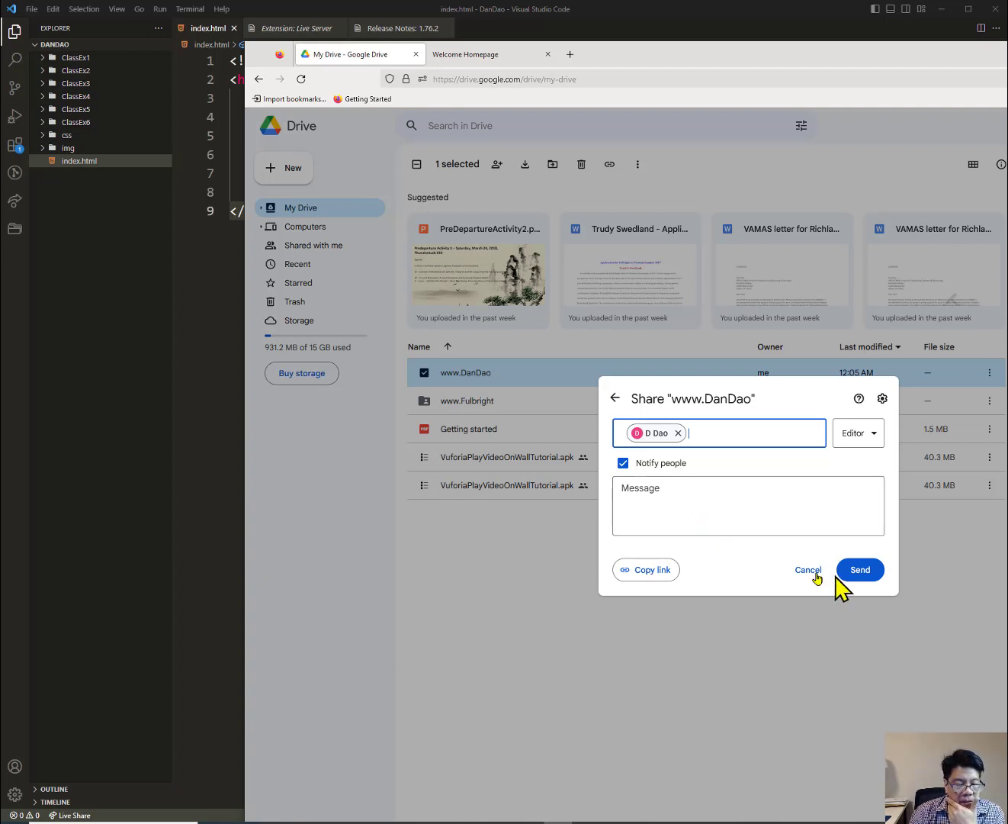
{"action": "left_click", "coordinate": [856, 572]}
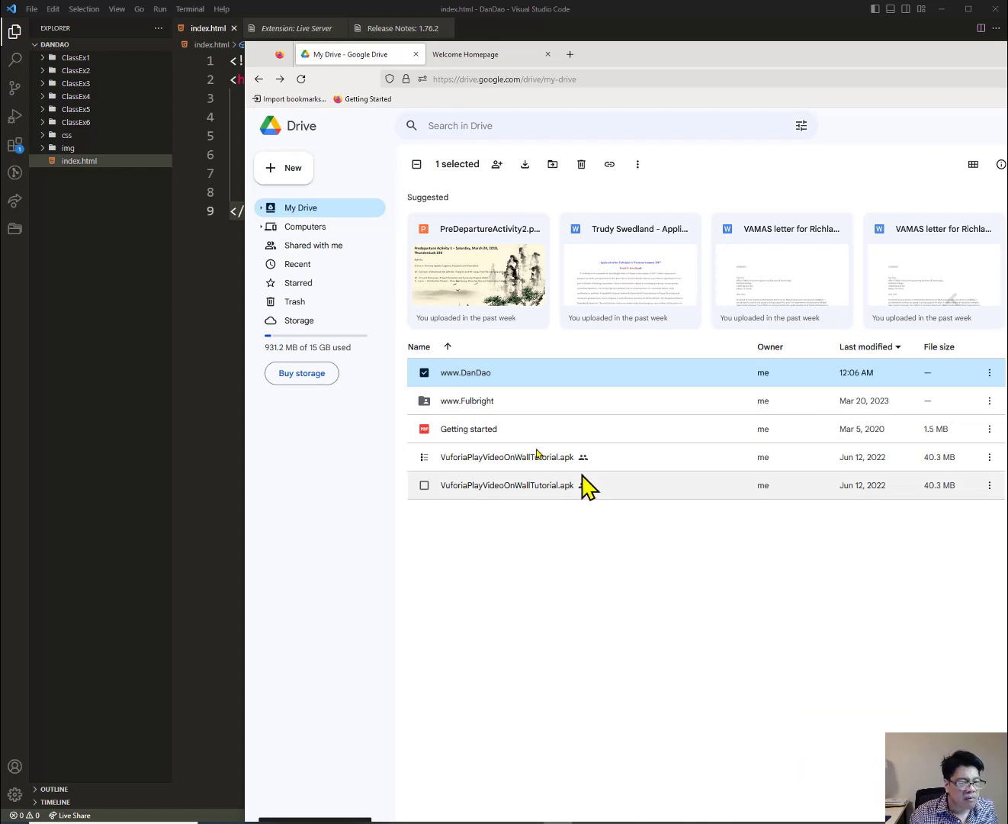
{"action": "right_click", "coordinate": [482, 376]}
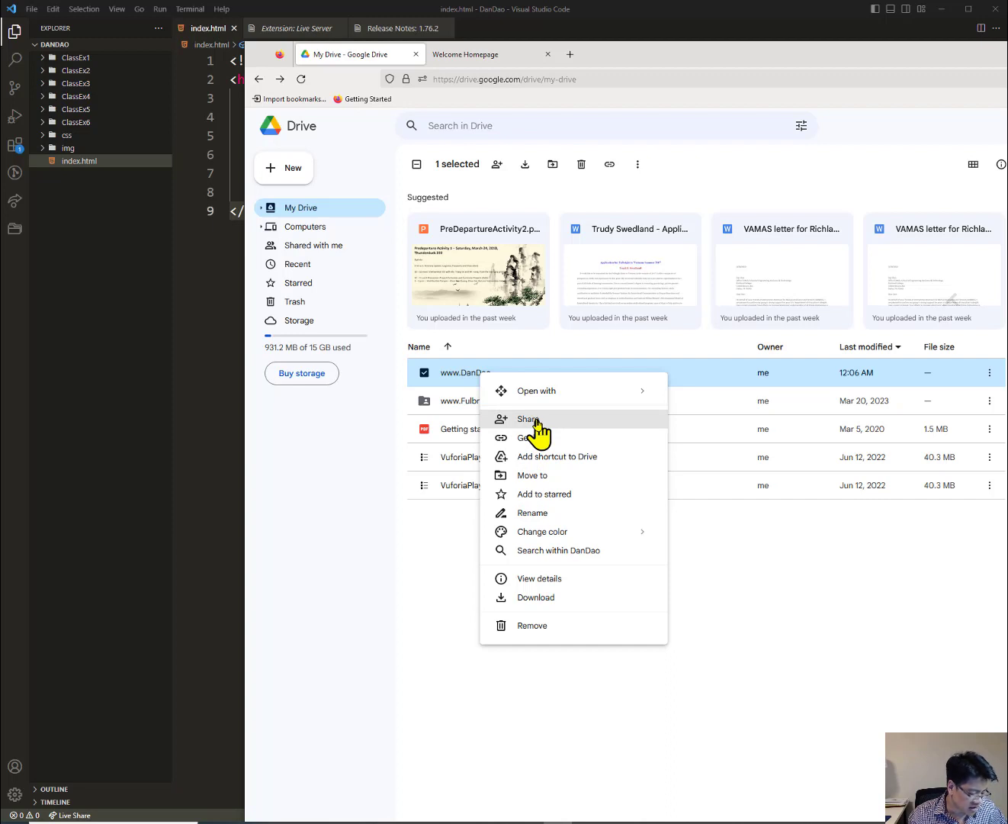
{"action": "key", "text": "Escape"}
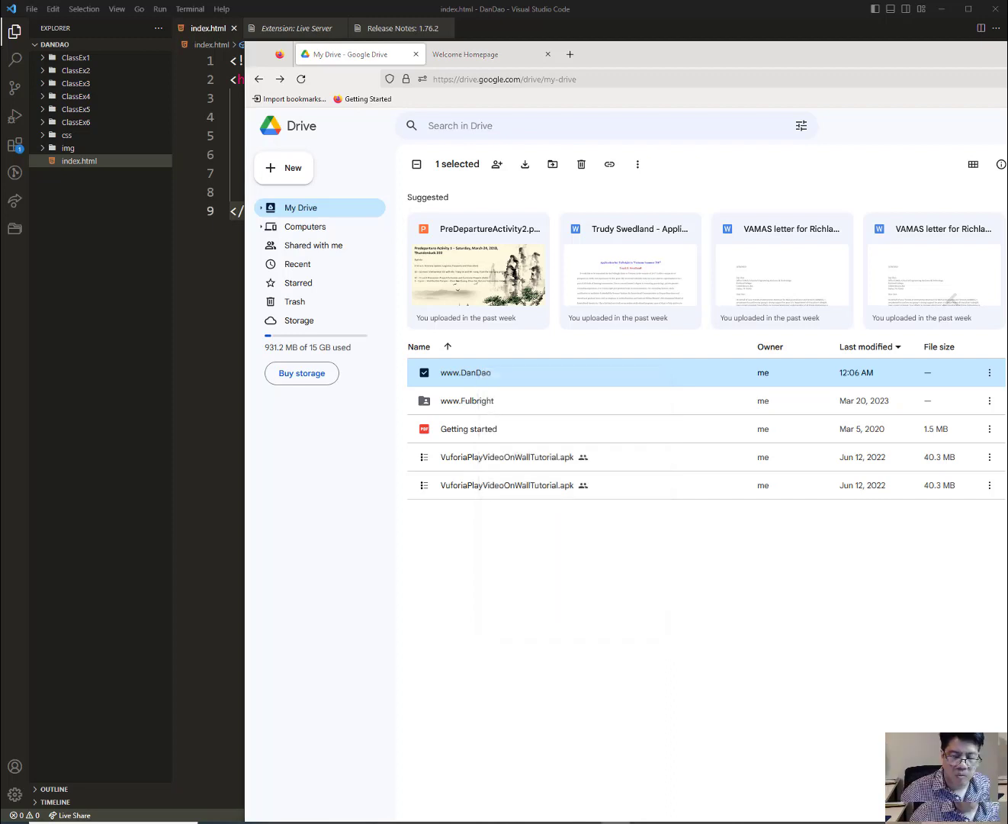
{"action": "right_click", "coordinate": [514, 373]}
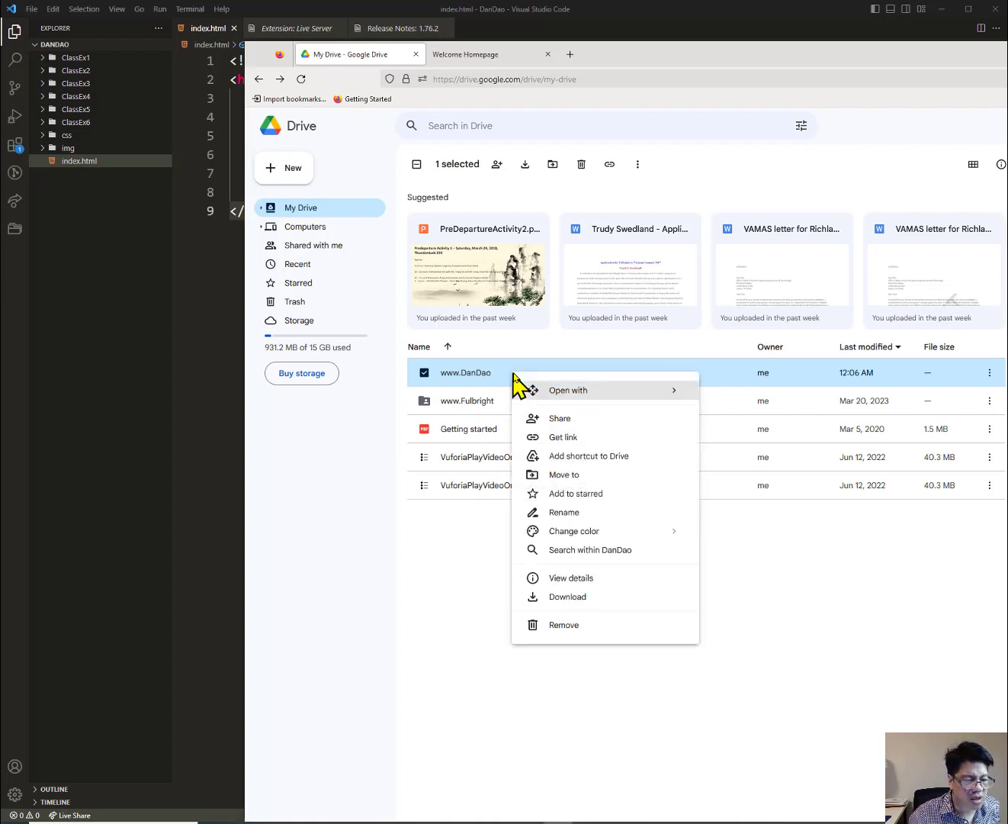
{"action": "left_click", "coordinate": [585, 440]}
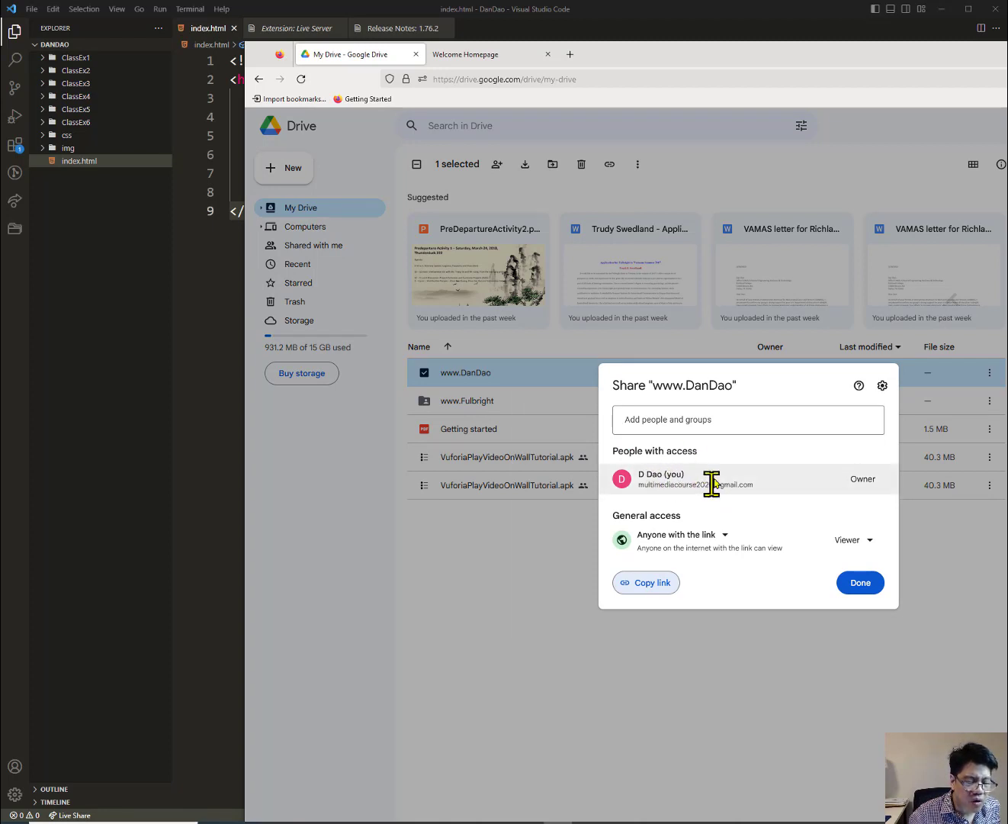
{"action": "mouse_move", "coordinate": [711, 480]}
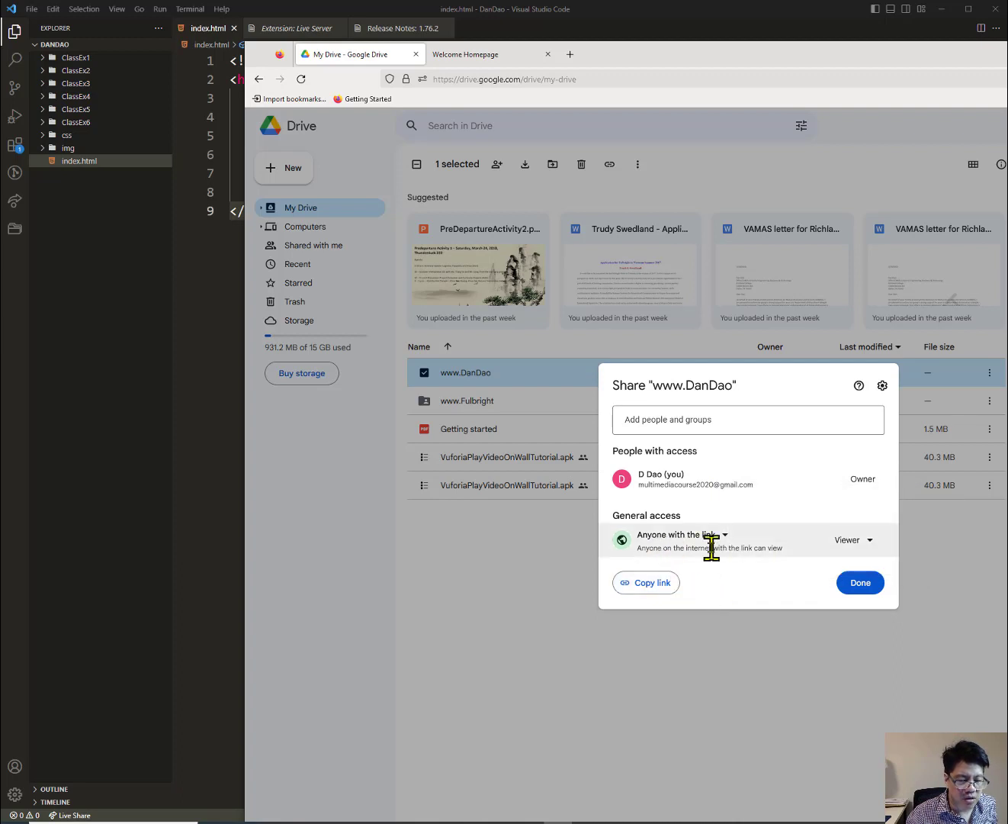
{"action": "left_click", "coordinate": [858, 584]}
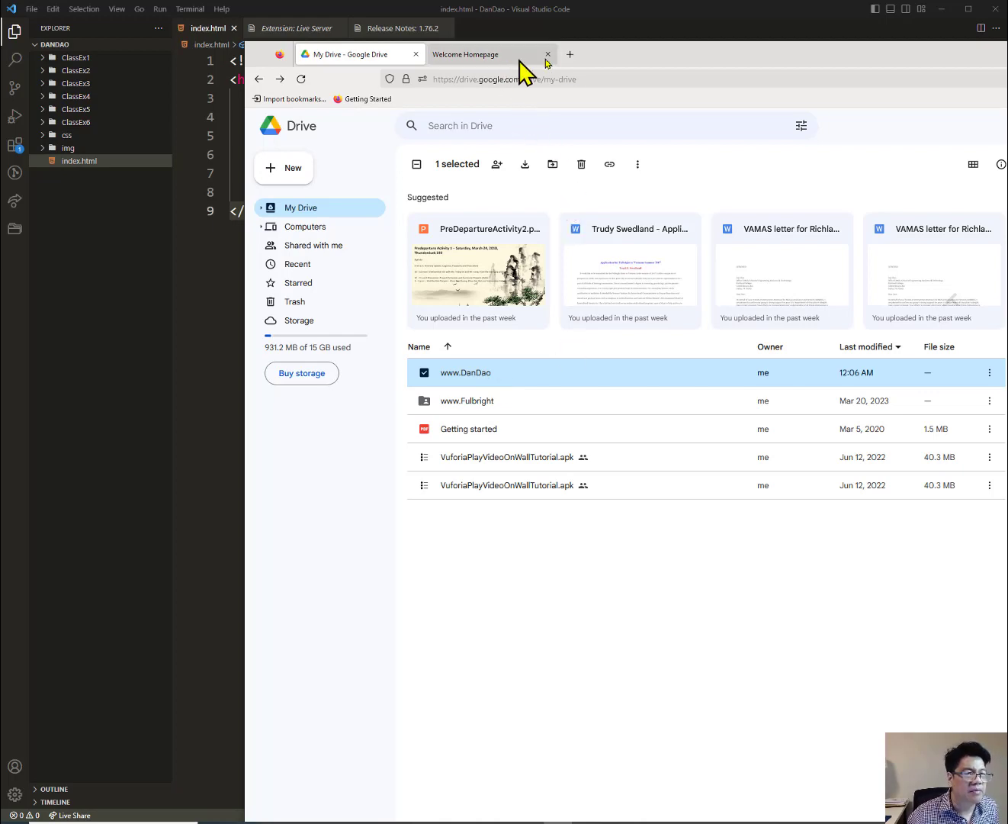
Type drv.tw under DanDao in the notes, fixing the dru.tw typo, with a blank Firefox tab ready.
{"action": "left_click", "coordinate": [572, 55]}
{"action": "left_click", "coordinate": [565, 76]}
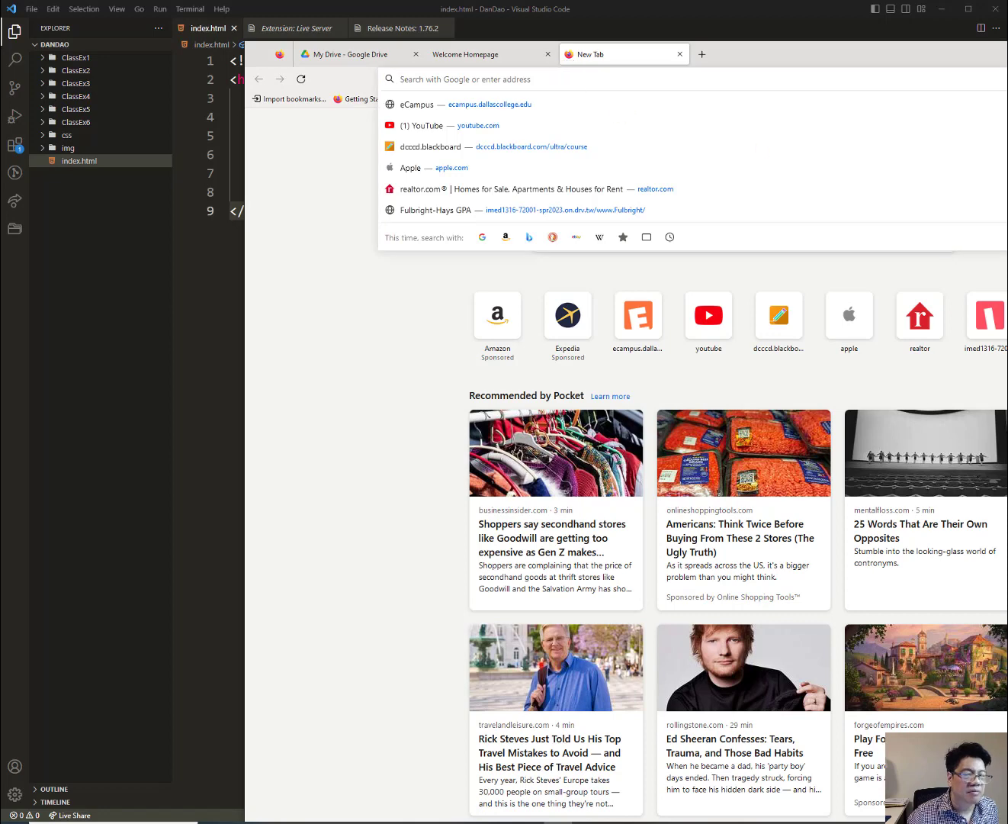
{"action": "left_click_drag", "start_coordinate": [1007, 327], "coordinate": [654, 143]}
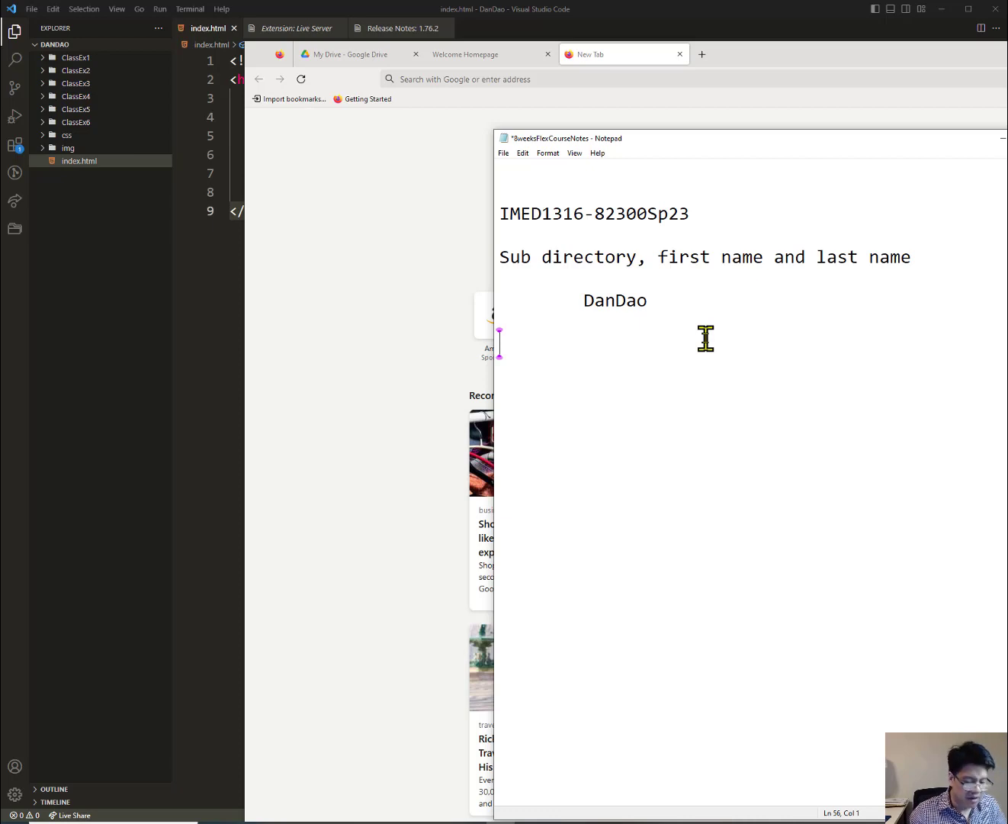
{"action": "type", "text": "dr"}
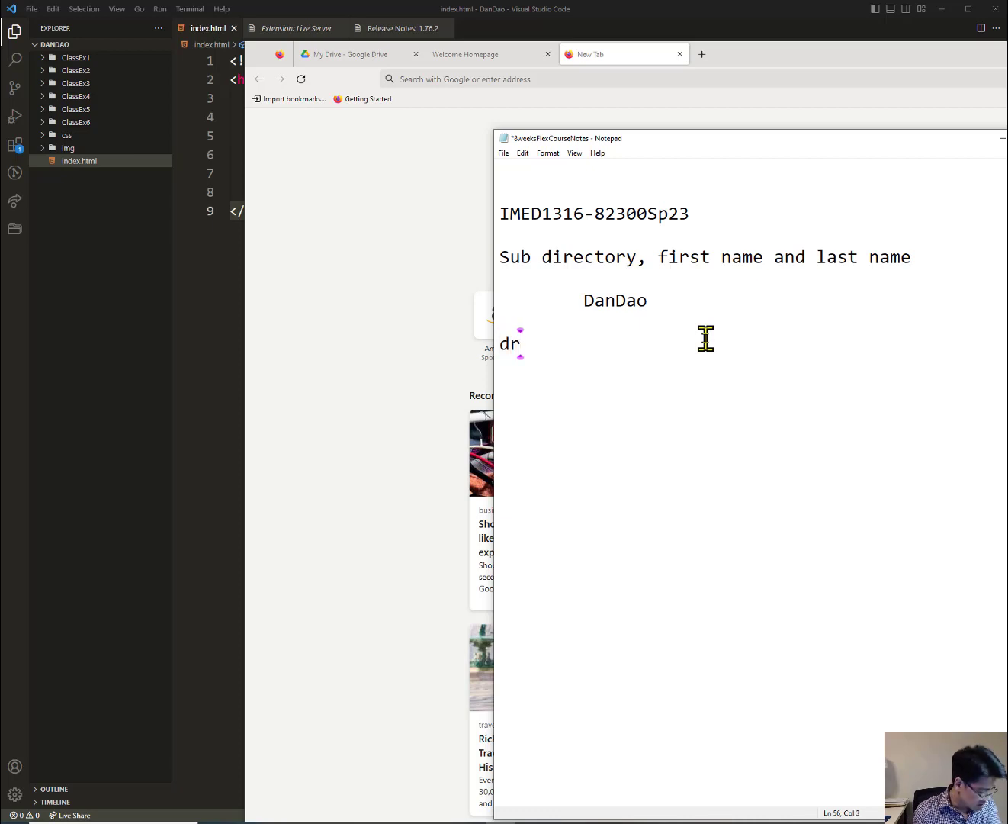
{"action": "type", "text": "u.tw"}
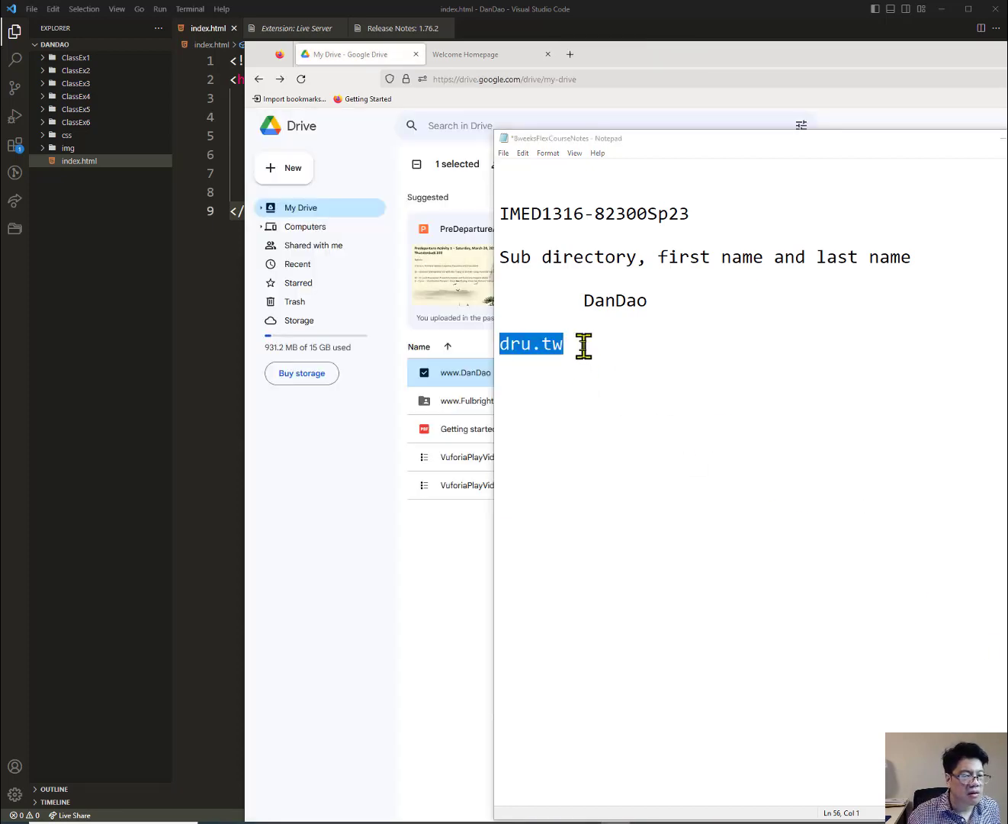
{"action": "left_click", "coordinate": [583, 346]}
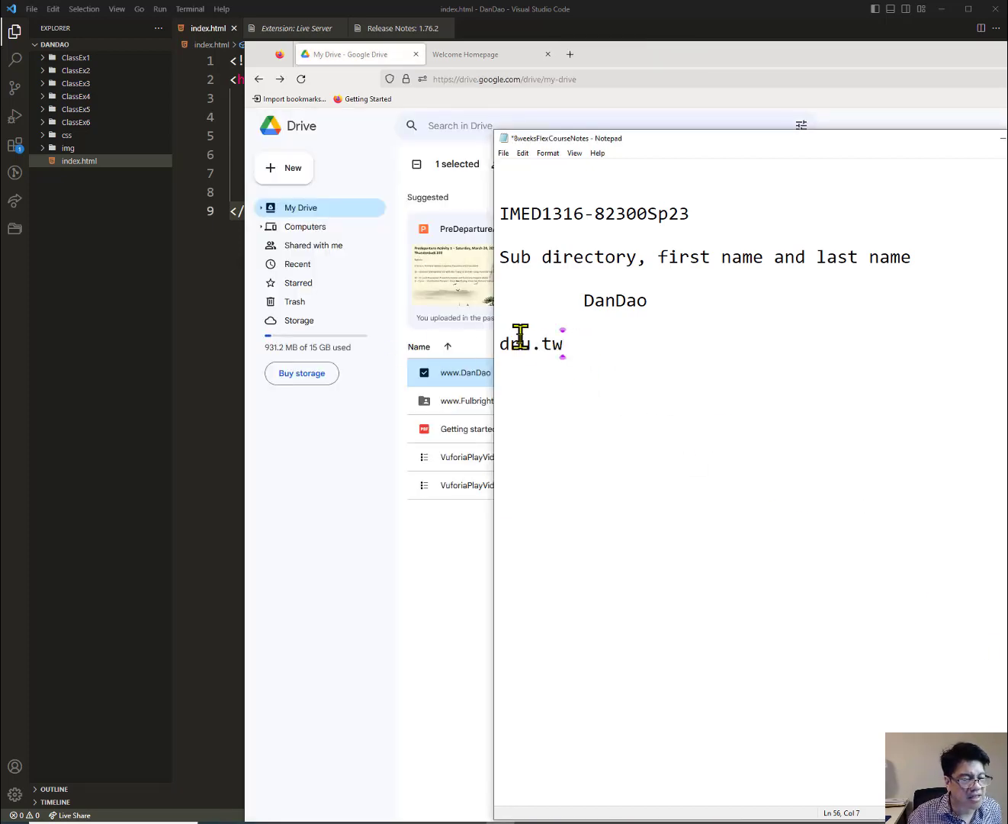
{"action": "left_click_drag", "start_coordinate": [530, 343], "coordinate": [509, 342]}
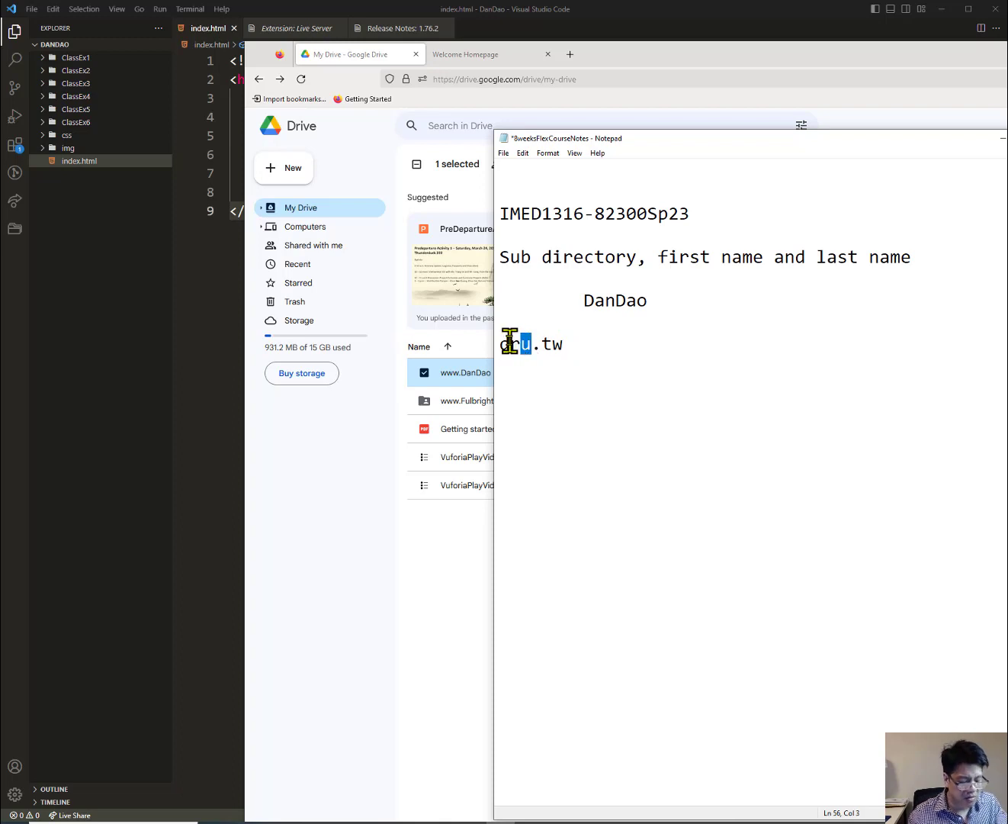
{"action": "type", "text": "v"}
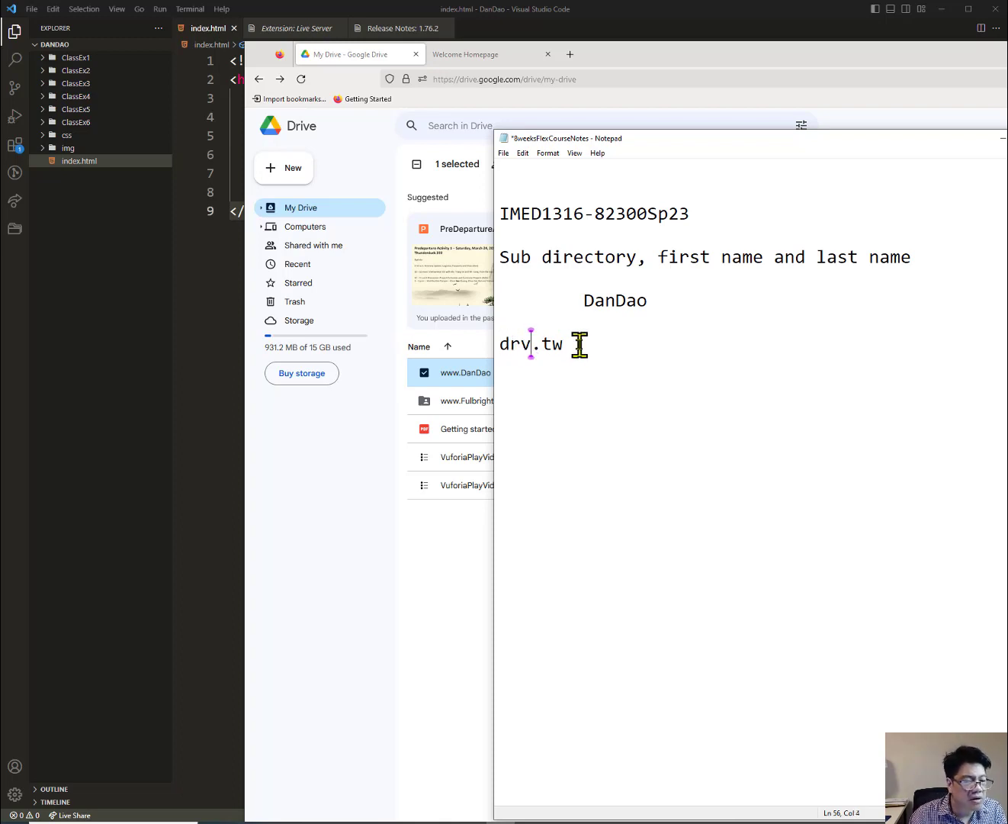
{"action": "left_click_drag", "start_coordinate": [578, 344], "coordinate": [509, 350]}
{"action": "left_click", "coordinate": [501, 360]}
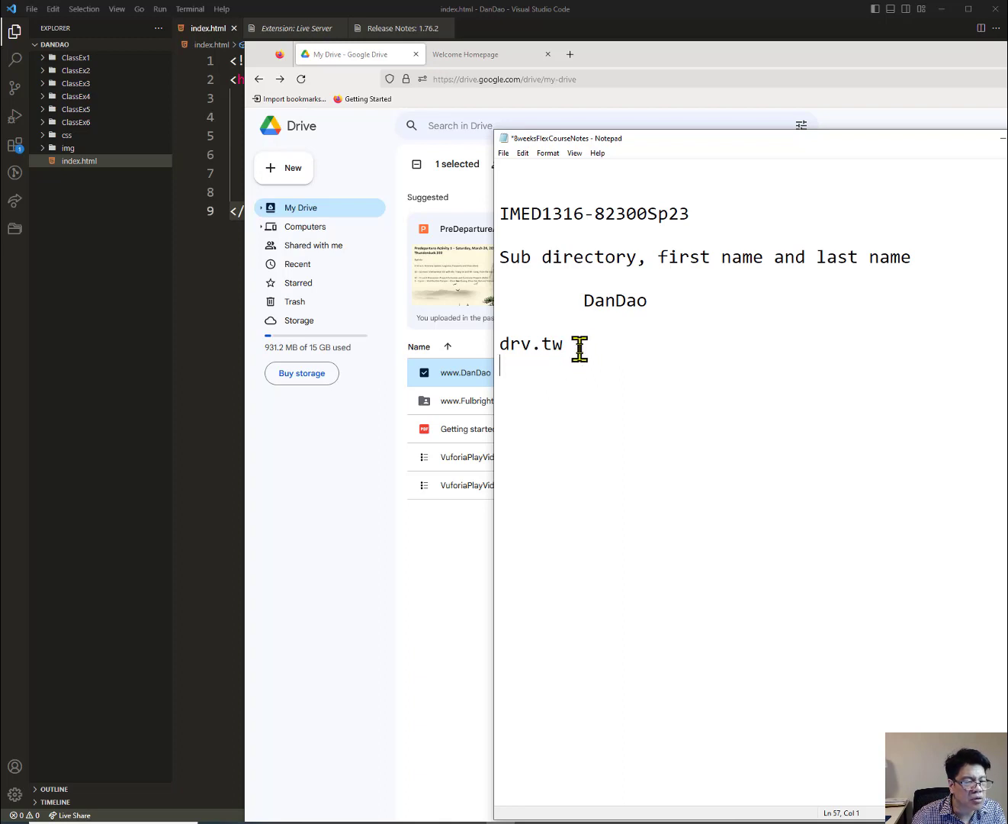
{"action": "left_click_drag", "start_coordinate": [575, 344], "coordinate": [493, 344]}
{"action": "key", "text": "ctrl+c"}
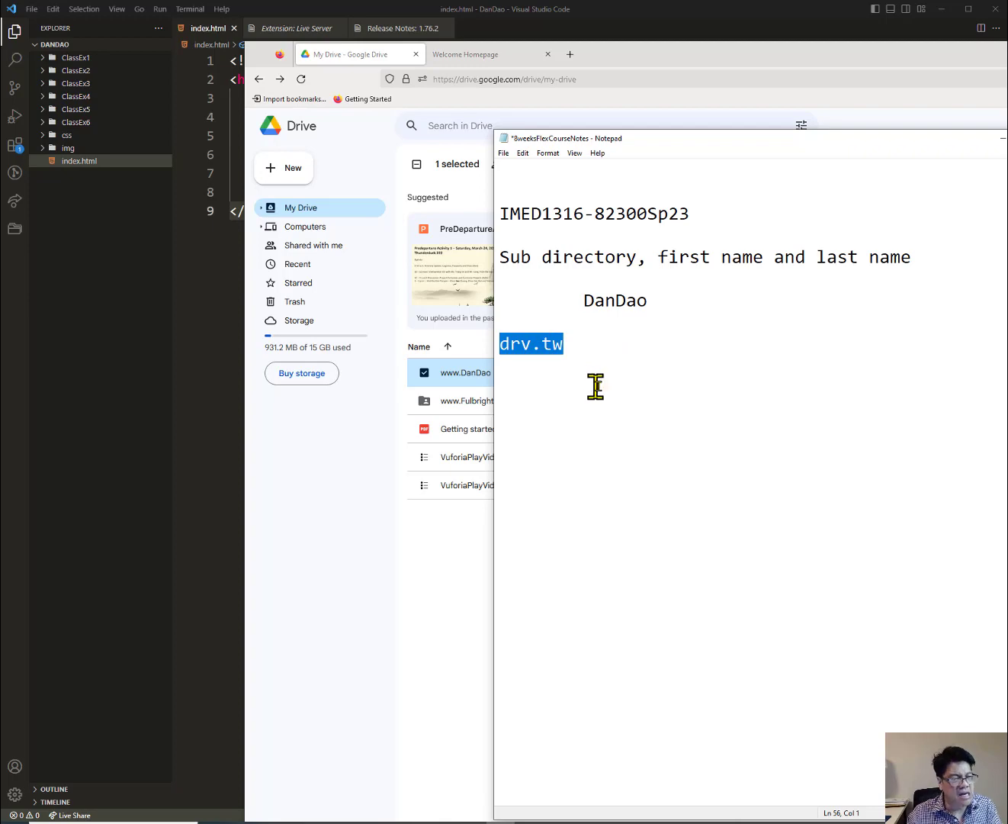
{"action": "left_click", "coordinate": [568, 61]}
{"action": "left_click", "coordinate": [570, 57]}
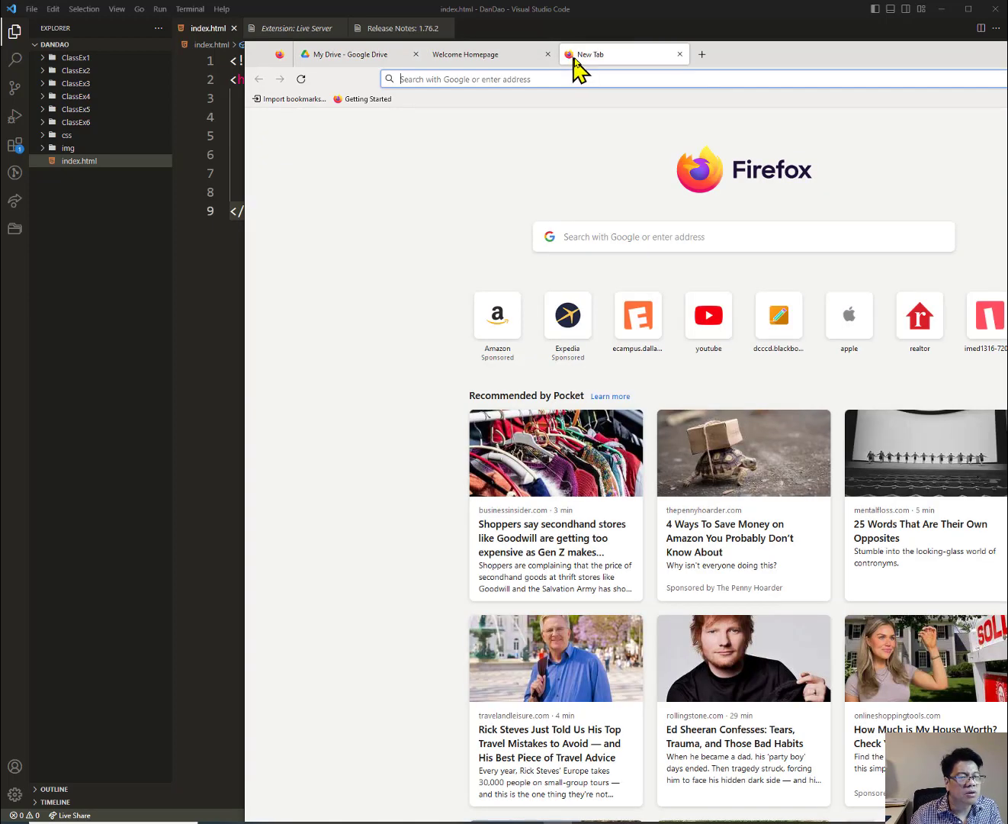
Go to drv.tw, choose Host on Google Drive, sign in with the Google account and allow access.
{"action": "left_click", "coordinate": [548, 77]}
{"action": "key", "text": "ctrl+v"}
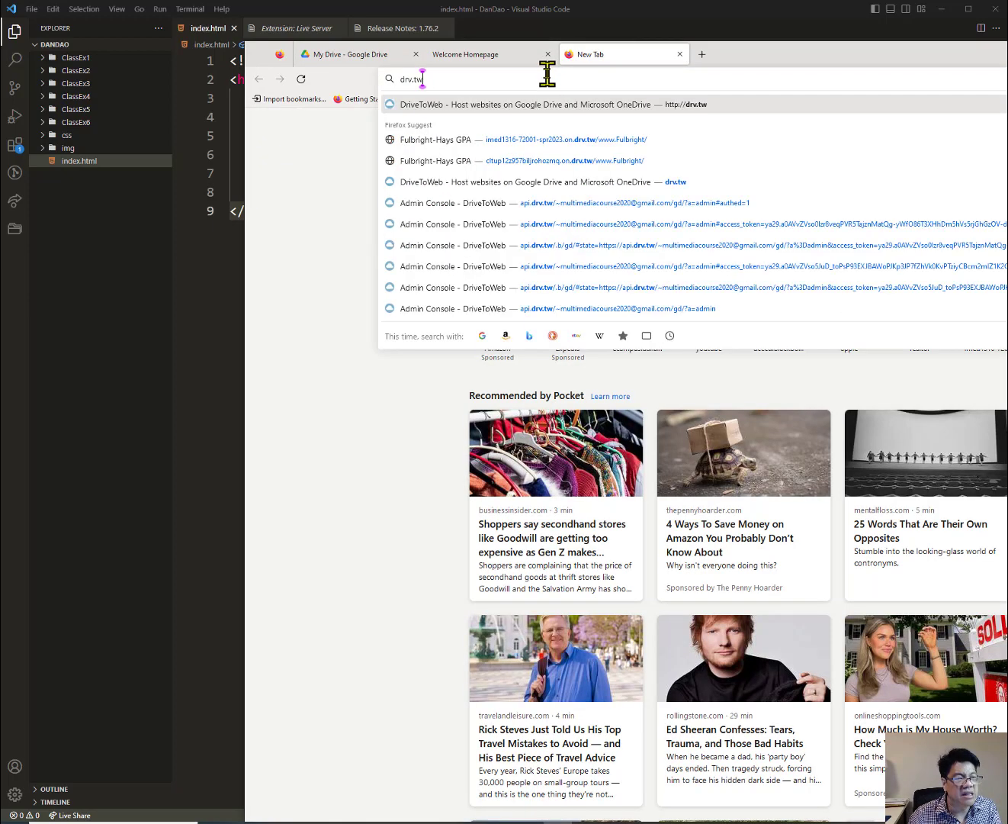
{"action": "key", "text": "Return"}
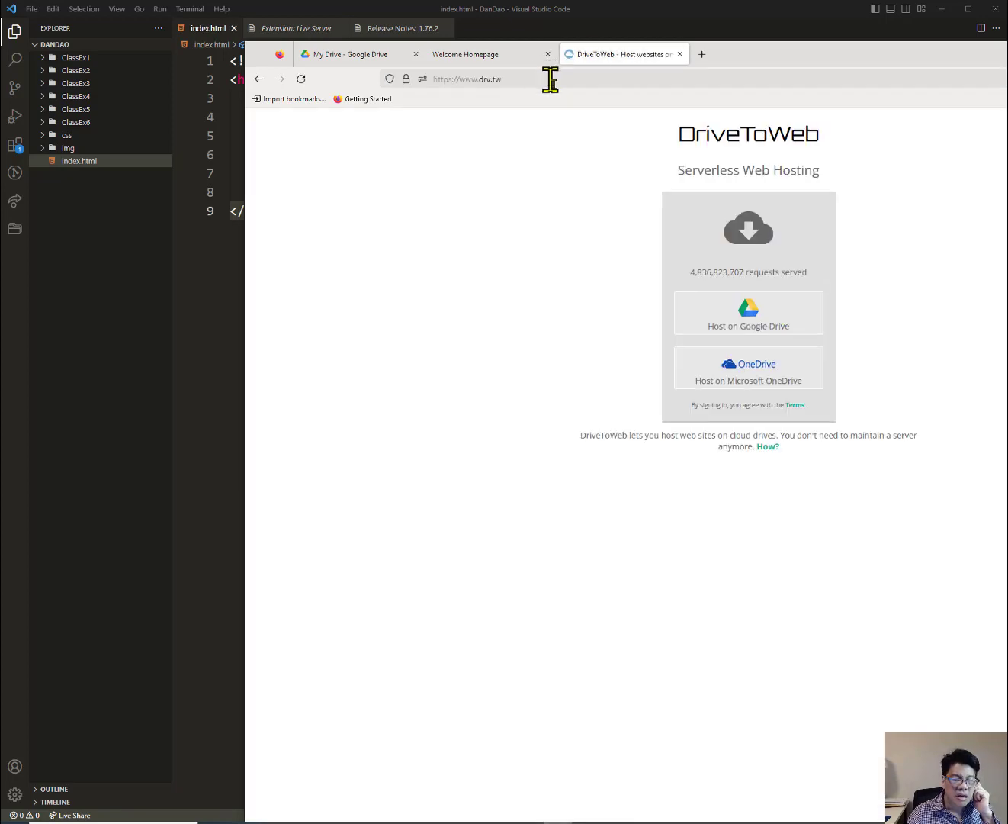
{"action": "left_click", "coordinate": [760, 328]}
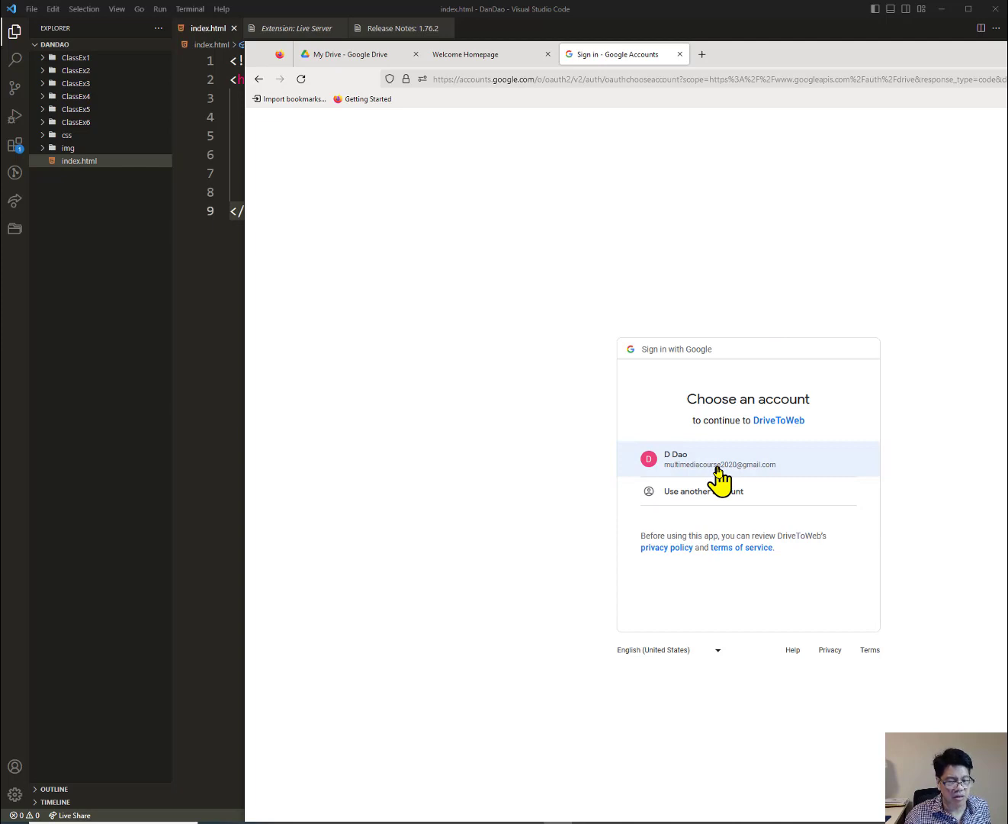
{"action": "left_click", "coordinate": [717, 470]}
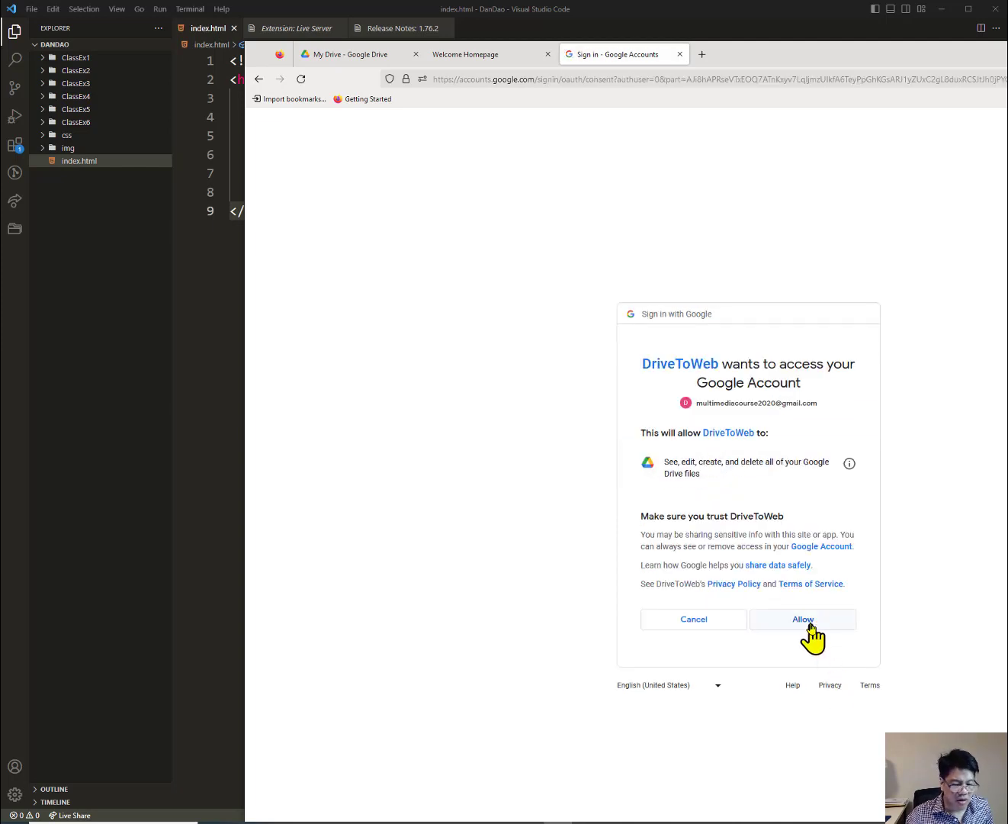
{"action": "left_click", "coordinate": [808, 620]}
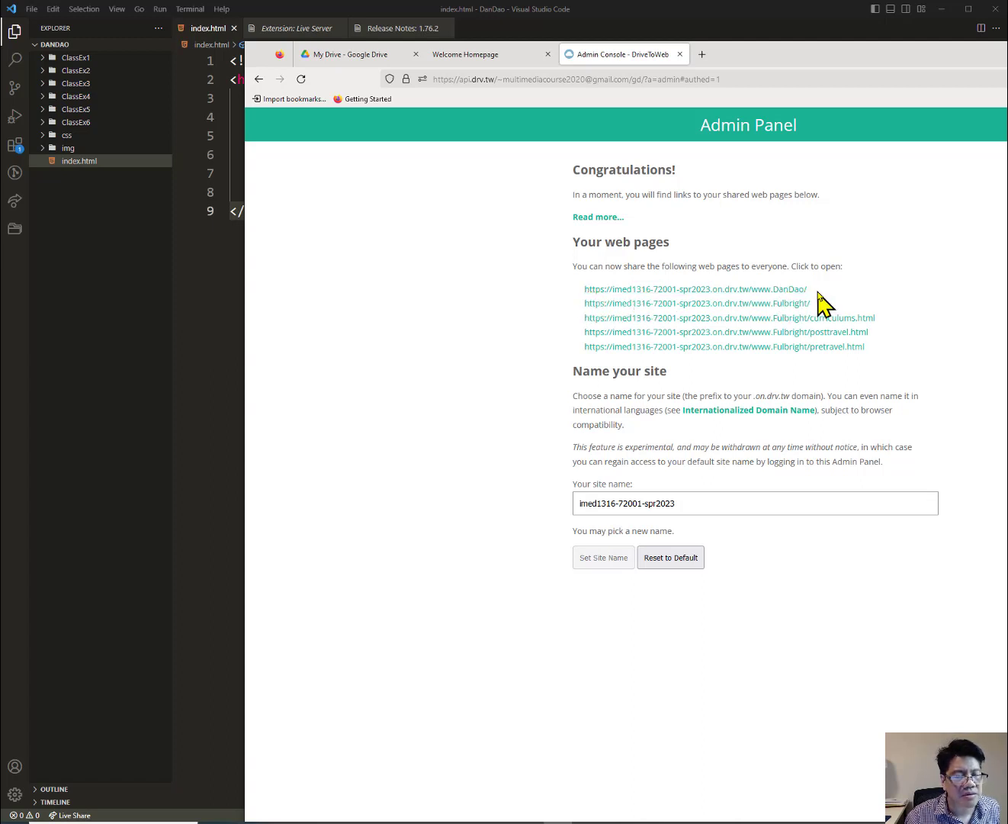
{"action": "left_click_drag", "start_coordinate": [812, 291], "coordinate": [587, 293]}
{"action": "key", "text": "ctrl+c"}
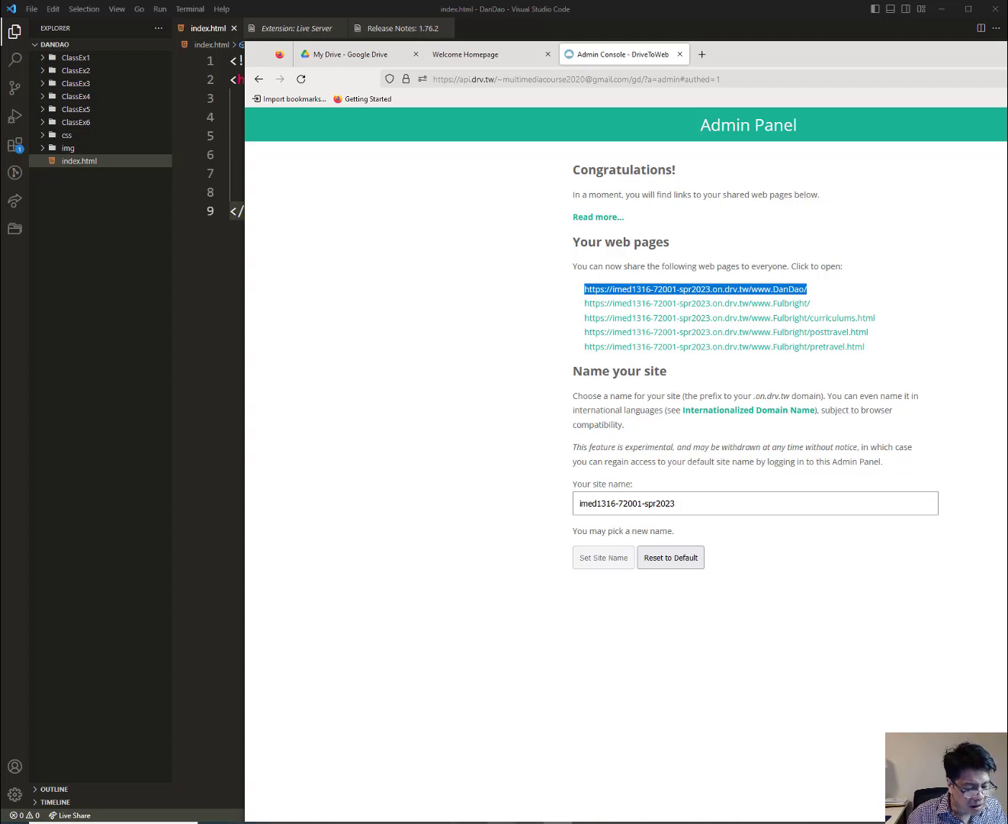
{"action": "key", "text": "alt+Tab"}
{"action": "left_click", "coordinate": [589, 424]}
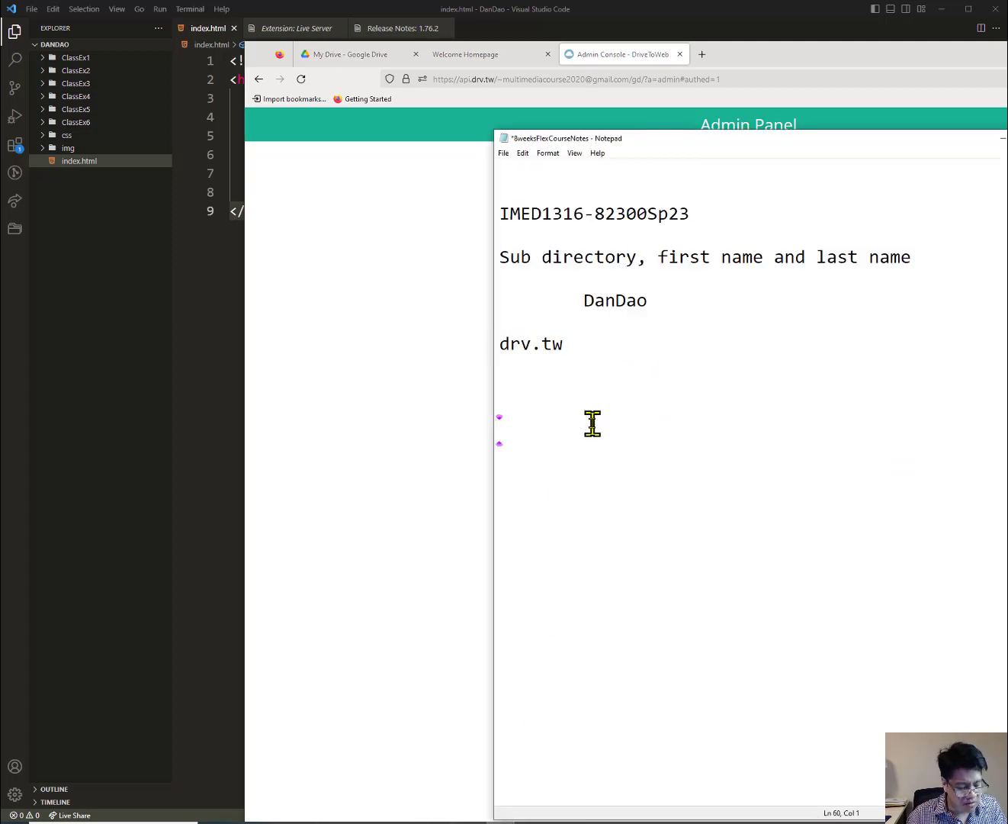
{"action": "key", "text": "ctrl+v"}
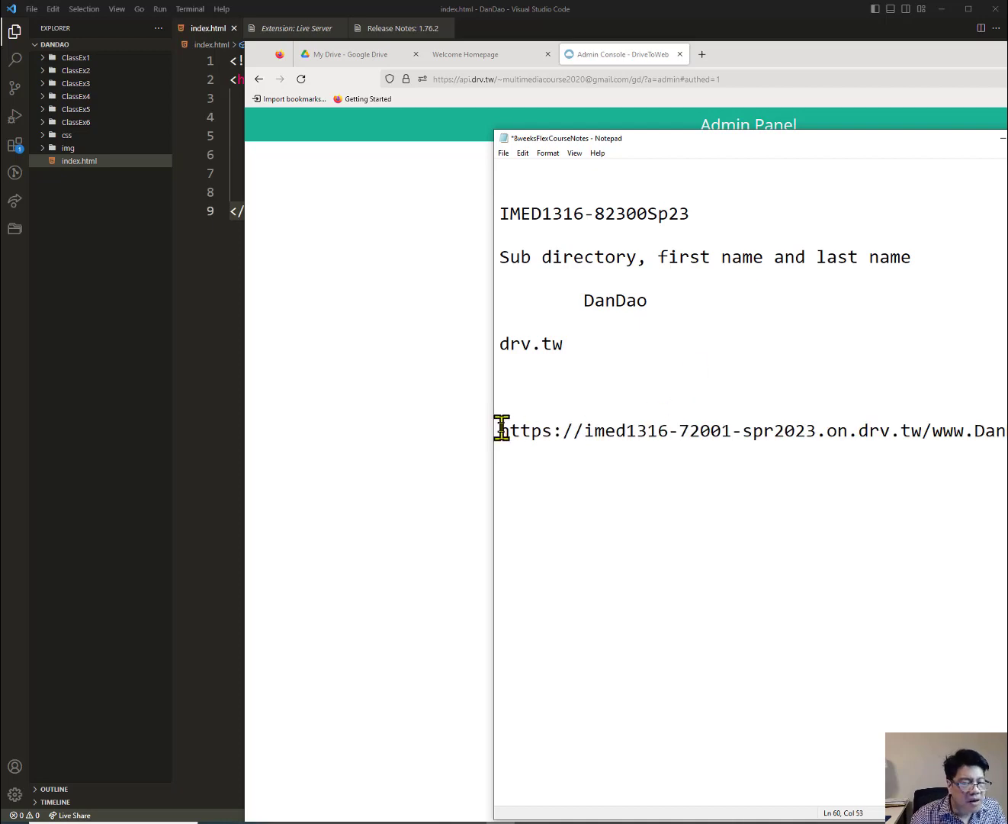
{"action": "left_click_drag", "start_coordinate": [501, 429], "coordinate": [581, 430]}
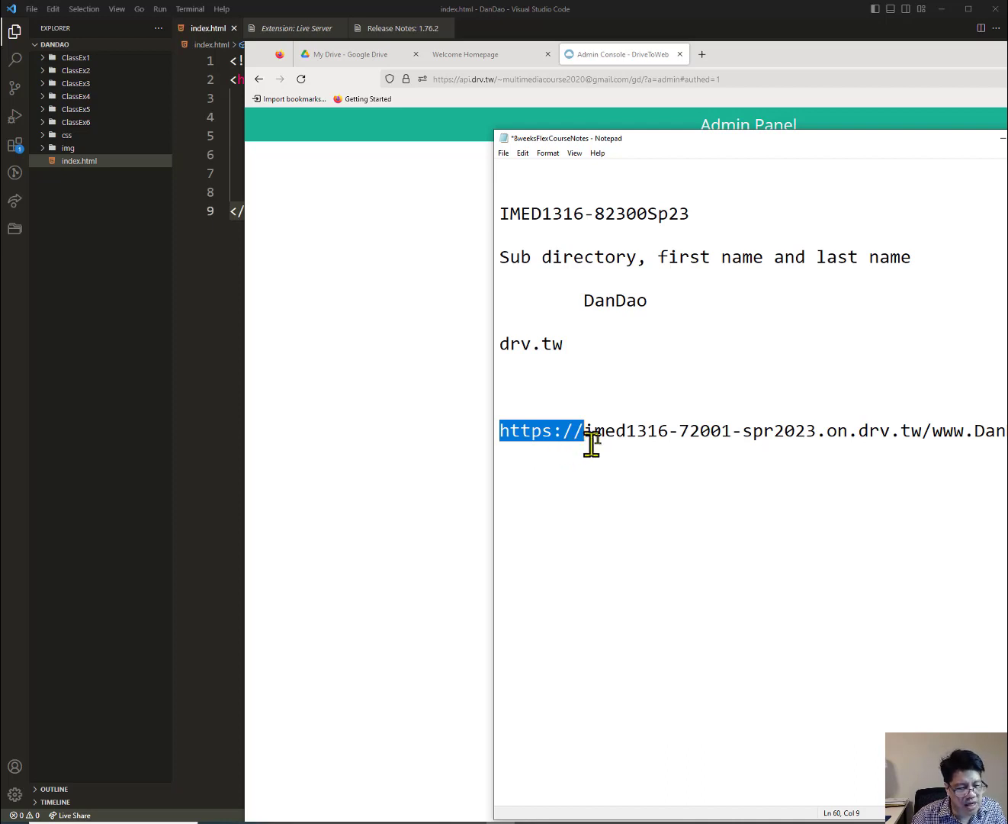
{"action": "left_click_drag", "start_coordinate": [585, 433], "coordinate": [1007, 447]}
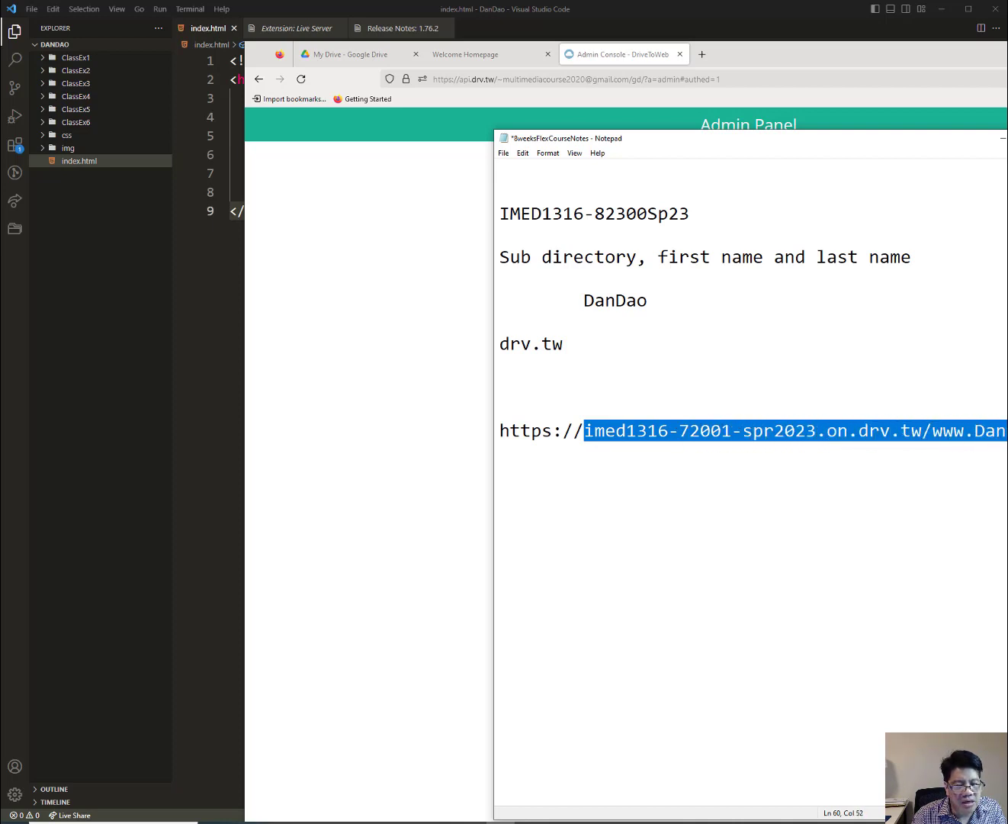
{"action": "left_click", "coordinate": [684, 434]}
{"action": "left_click_drag", "start_coordinate": [679, 432], "coordinate": [732, 430]}
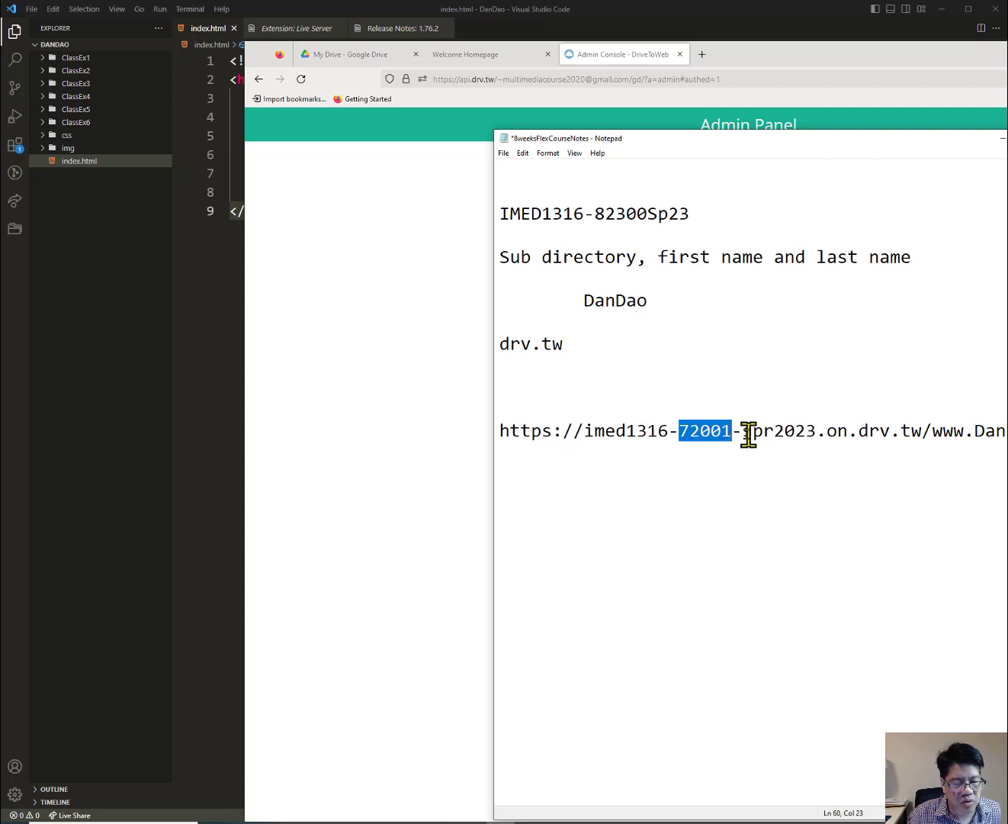
{"action": "left_click_drag", "start_coordinate": [744, 431], "coordinate": [817, 433]}
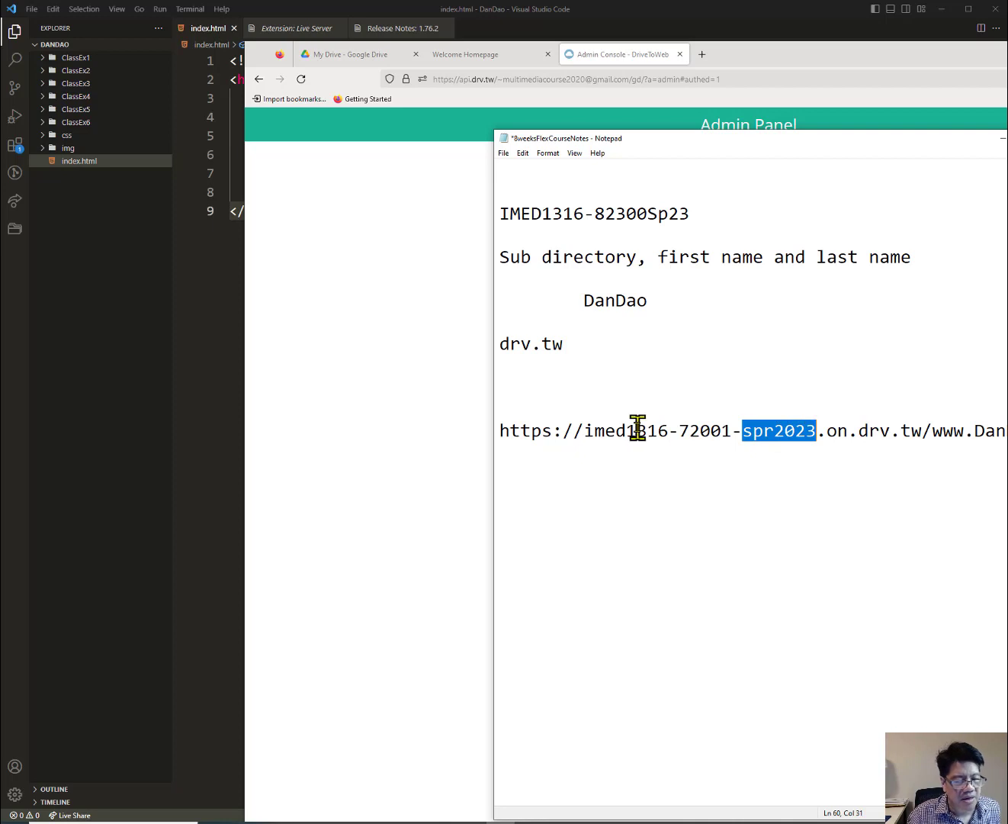
{"action": "left_click_drag", "start_coordinate": [636, 431], "coordinate": [645, 430]}
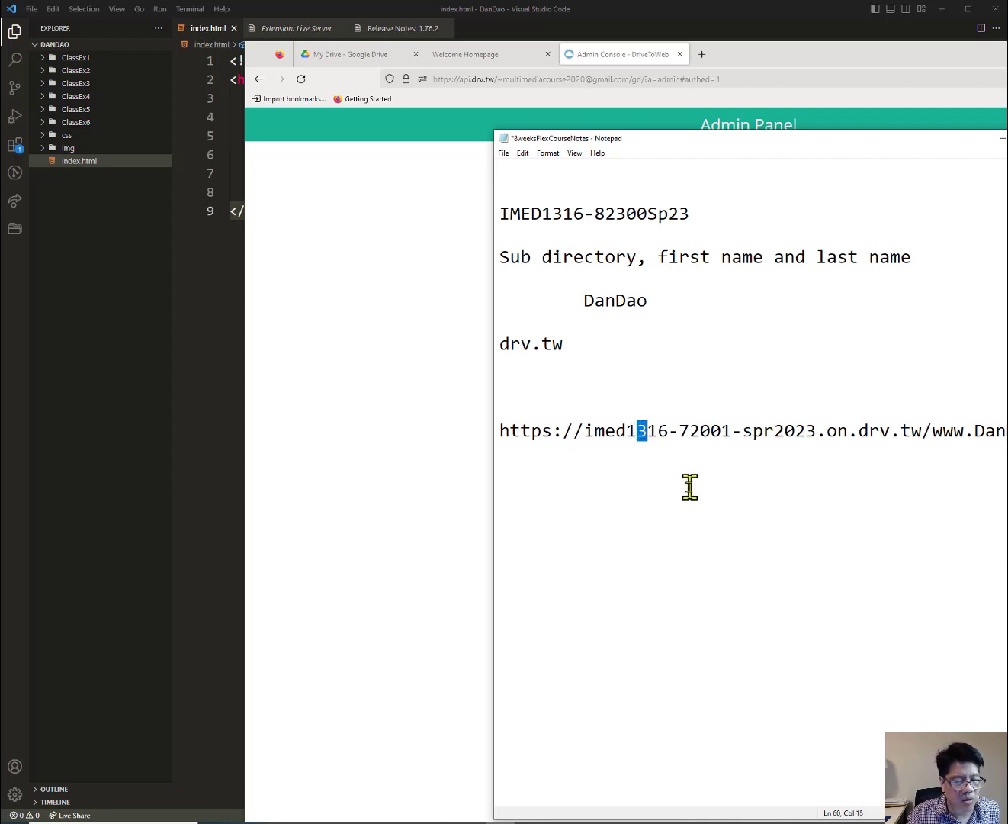
{"action": "left_click_drag", "start_coordinate": [582, 432], "coordinate": [727, 431]}
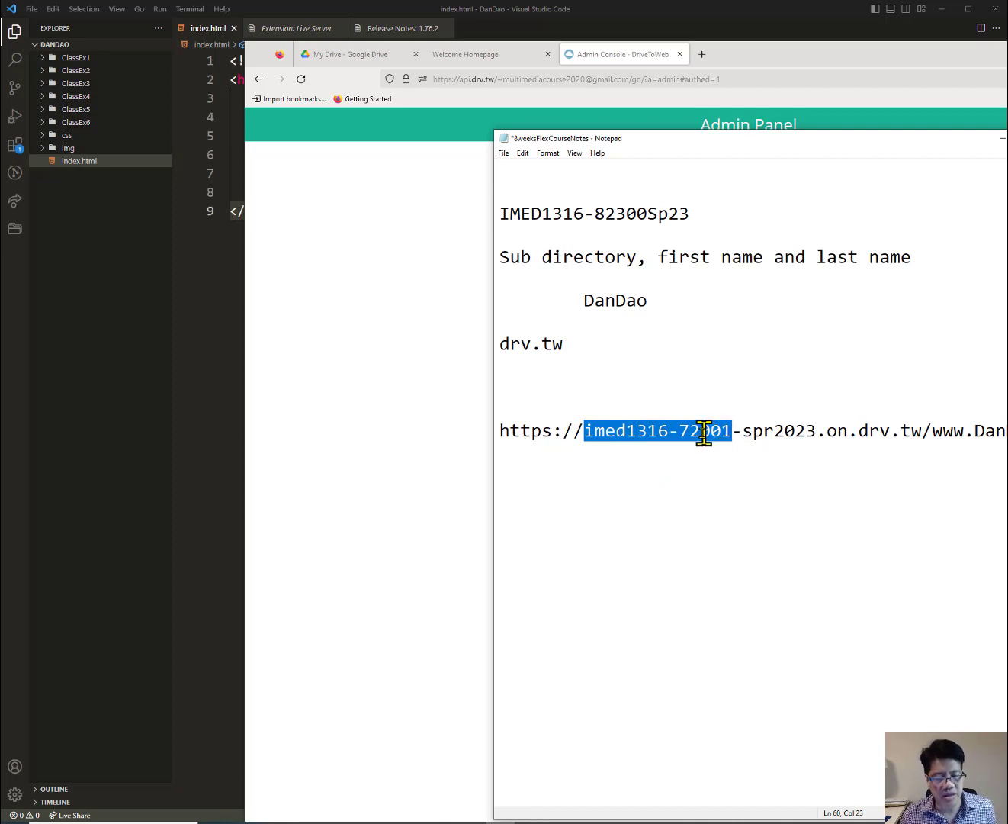
{"action": "left_click", "coordinate": [795, 457]}
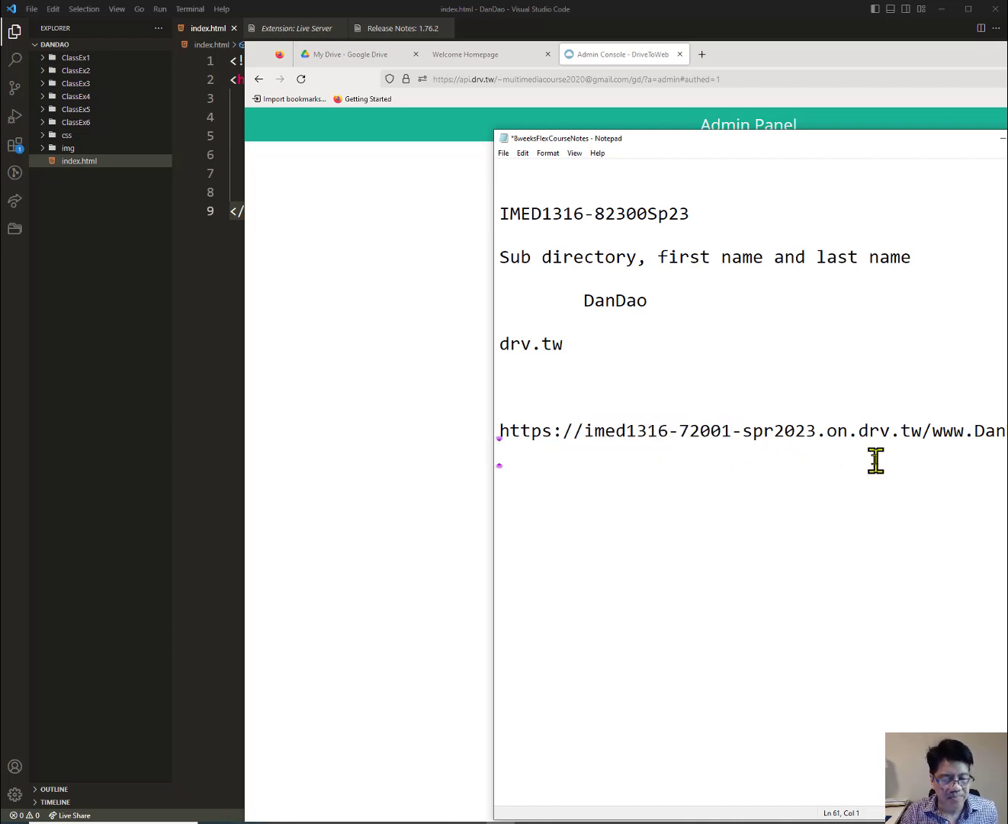
{"action": "left_click_drag", "start_coordinate": [974, 428], "coordinate": [1007, 427]}
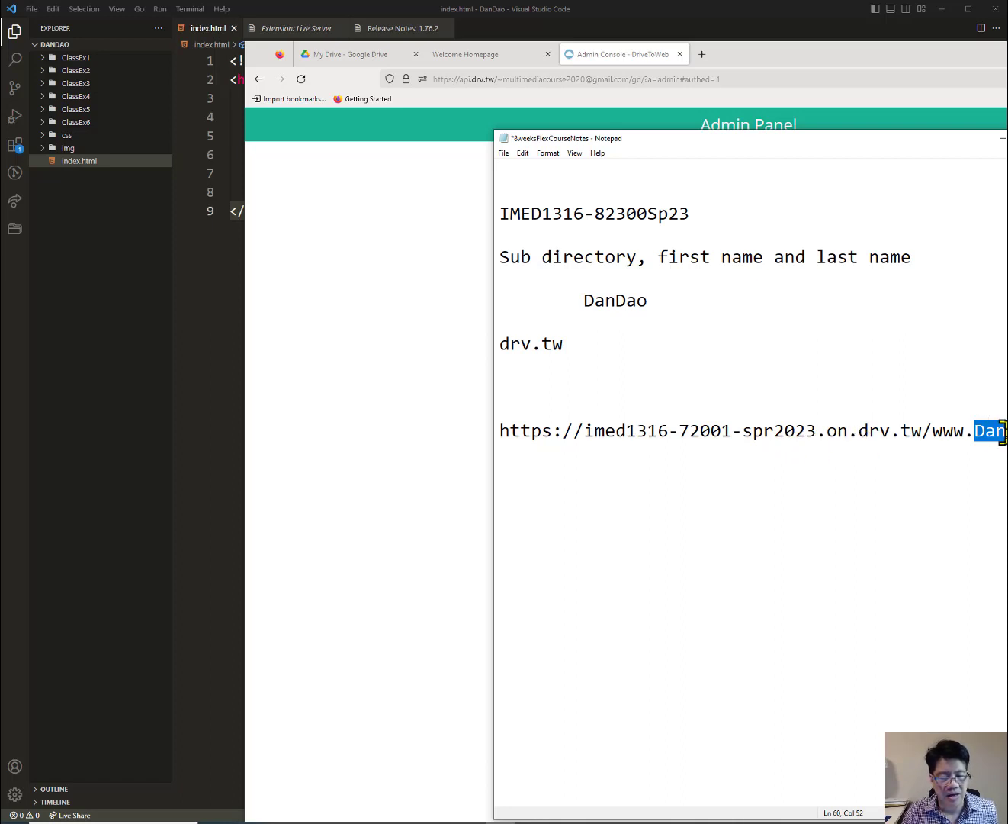
{"action": "left_click_drag", "start_coordinate": [1005, 431], "coordinate": [477, 428]}
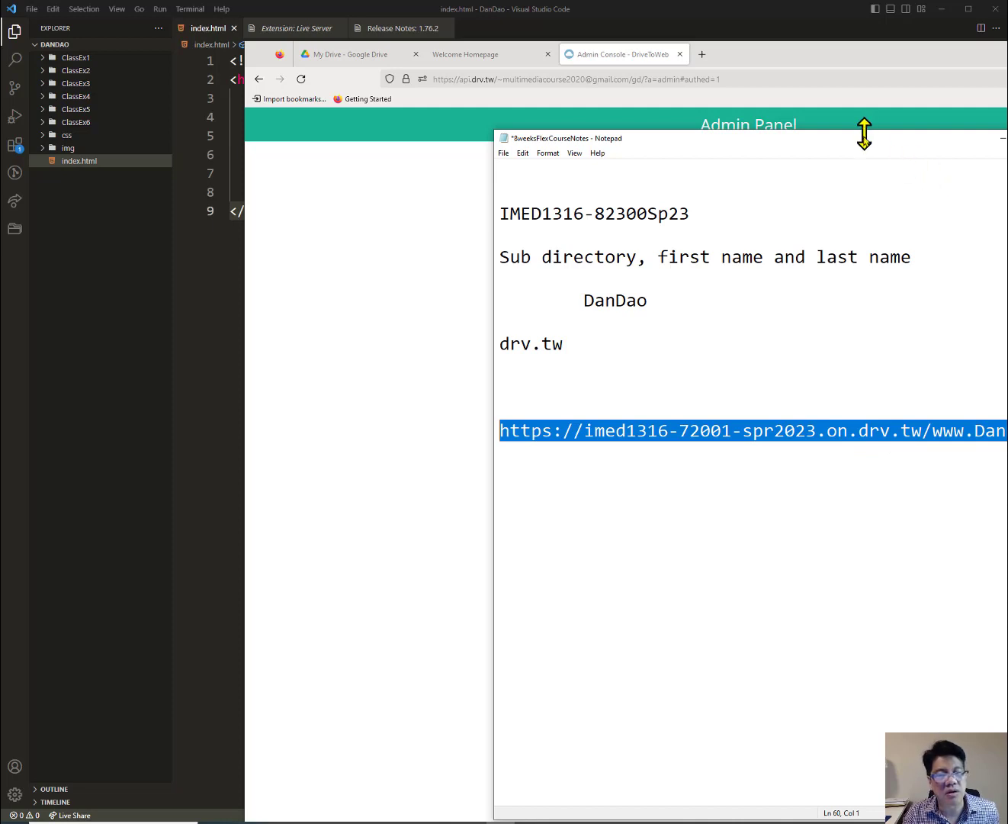
Widen the Notepad window to show the full drv.tw site address and copy it.
{"action": "left_click_drag", "start_coordinate": [776, 141], "coordinate": [578, 138]}
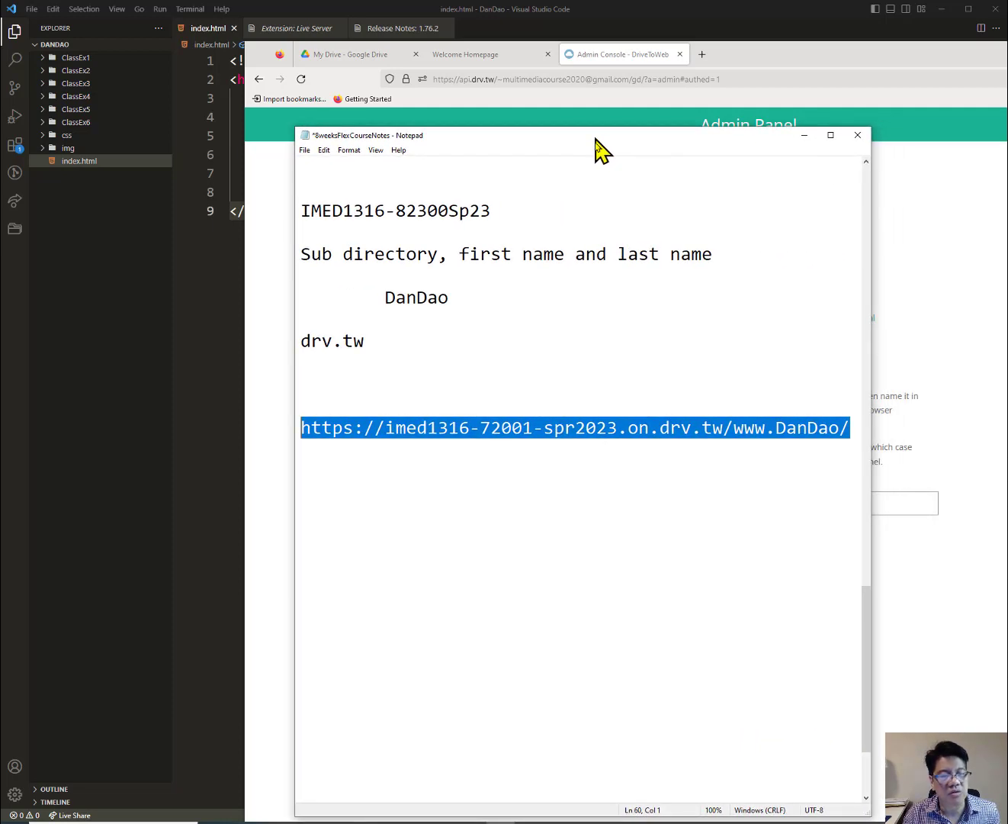
{"action": "left_click", "coordinate": [326, 429]}
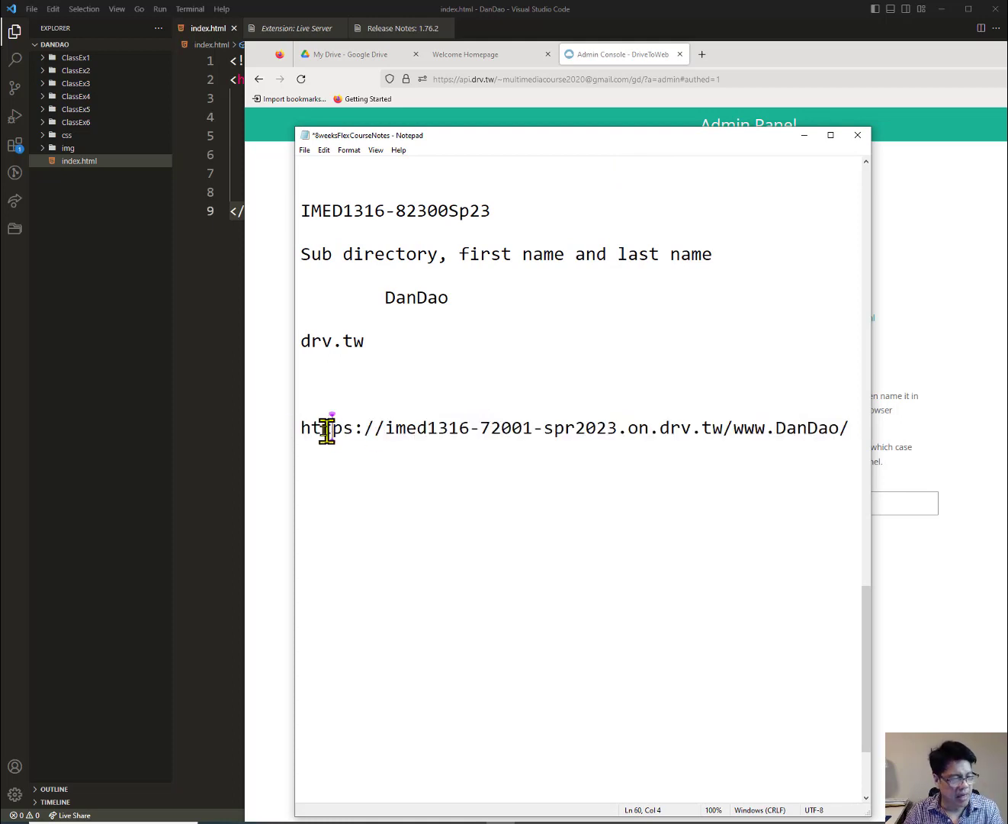
{"action": "left_click_drag", "start_coordinate": [299, 429], "coordinate": [848, 430]}
{"action": "left_click", "coordinate": [849, 429]}
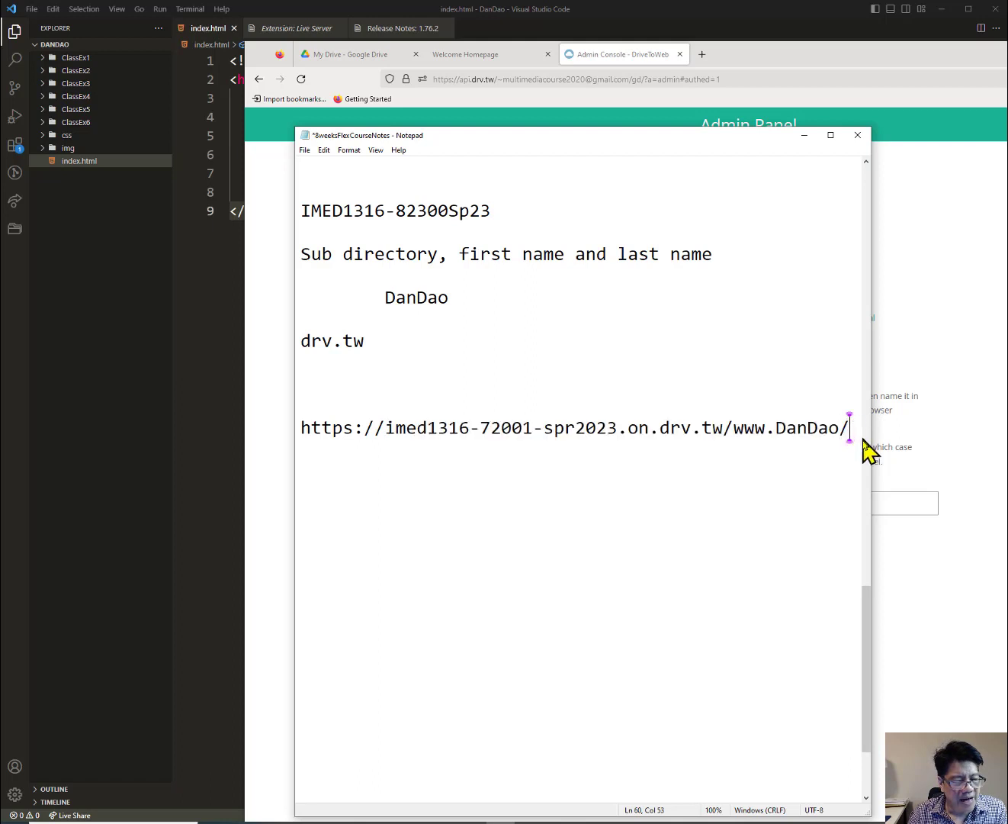
{"action": "left_click_drag", "start_coordinate": [874, 442], "coordinate": [1002, 462]}
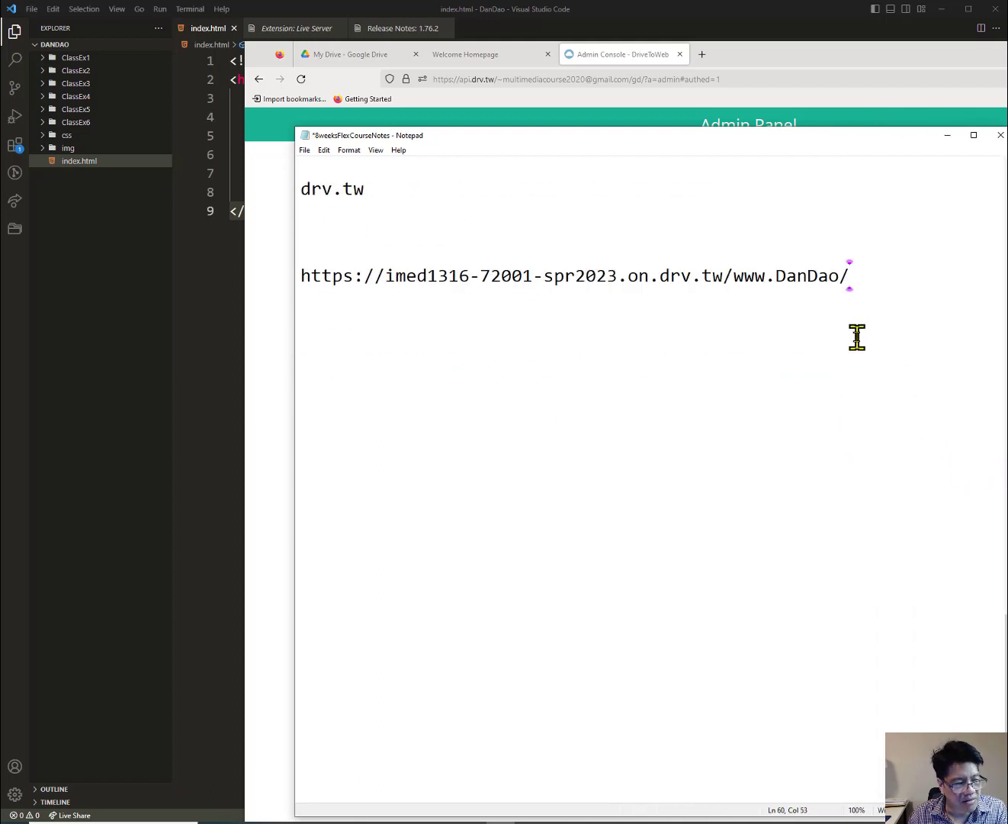
{"action": "left_click_drag", "start_coordinate": [850, 275], "coordinate": [295, 275]}
{"action": "key", "text": "ctrl+c"}
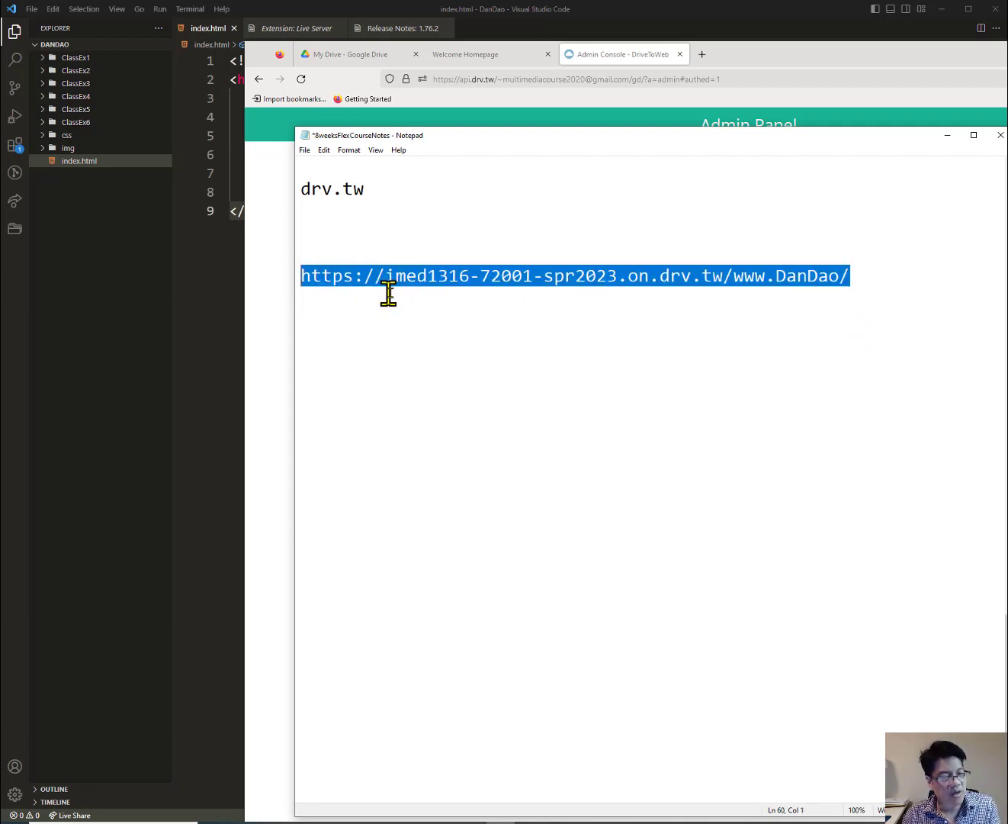
{"action": "left_click", "coordinate": [702, 55]}
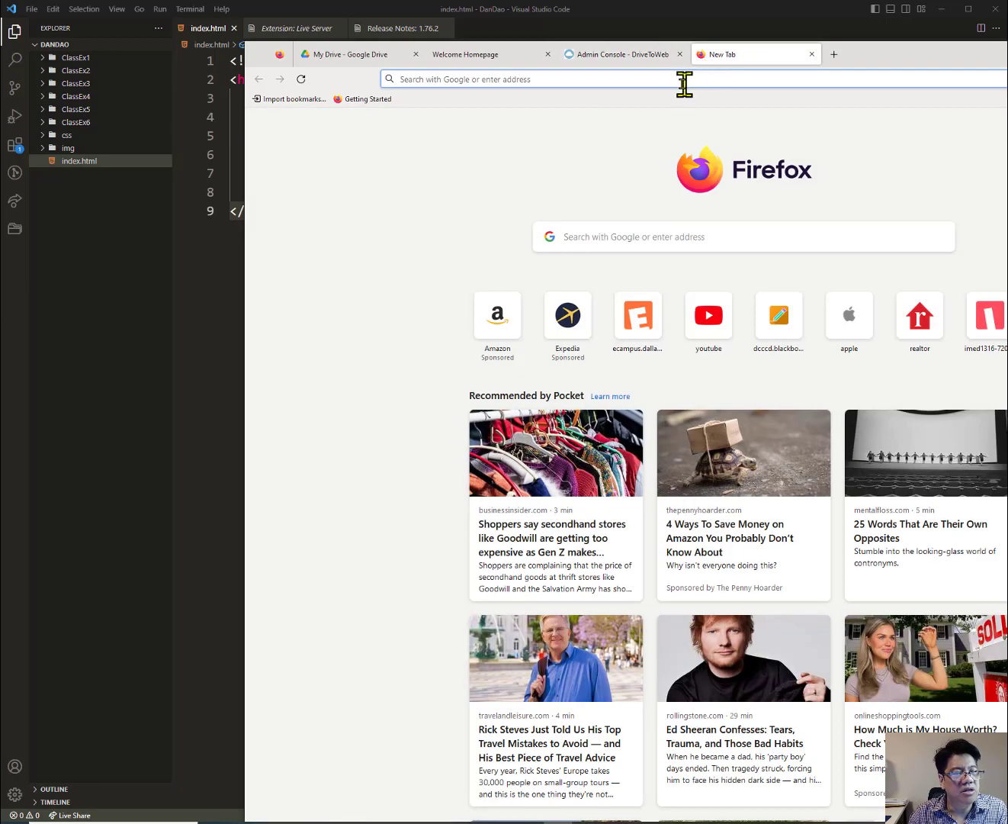
Paste the drv.tw address into the new tab to load 'Welcome to Dan Dao's Homepage'.
{"action": "left_click", "coordinate": [681, 81]}
{"action": "key", "text": "ctrl+v"}
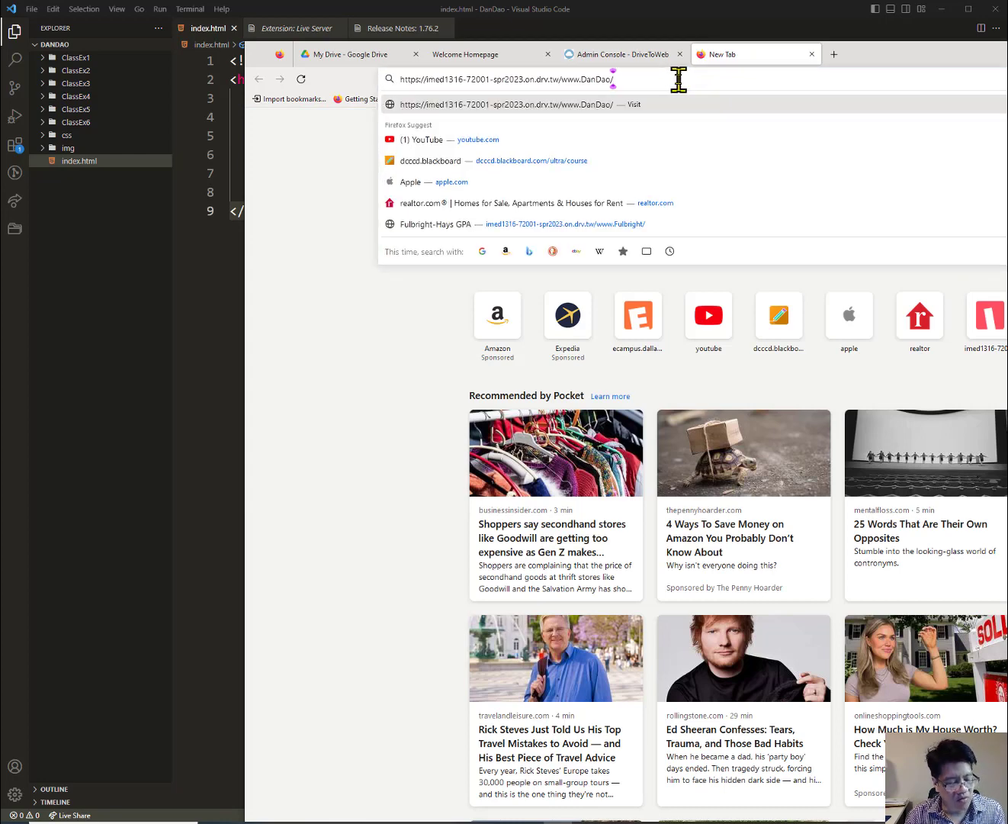
{"action": "key", "text": "Return"}
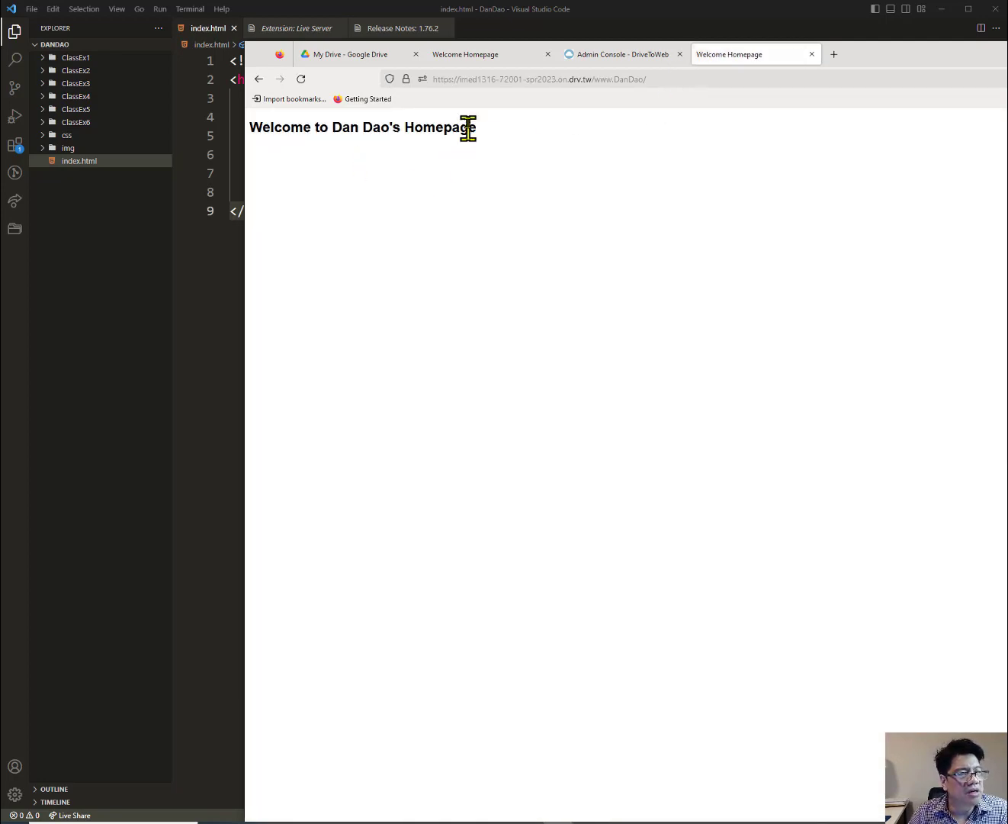
{"action": "left_click_drag", "start_coordinate": [434, 81], "coordinate": [658, 81]}
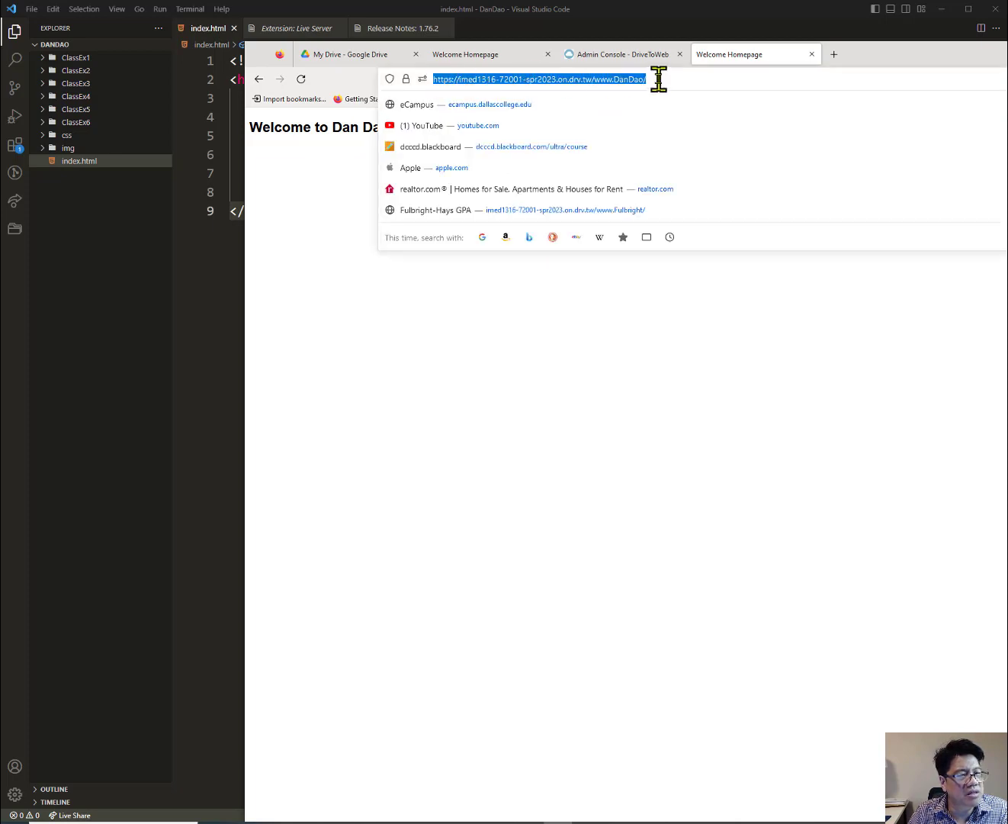
{"action": "left_click", "coordinate": [668, 309]}
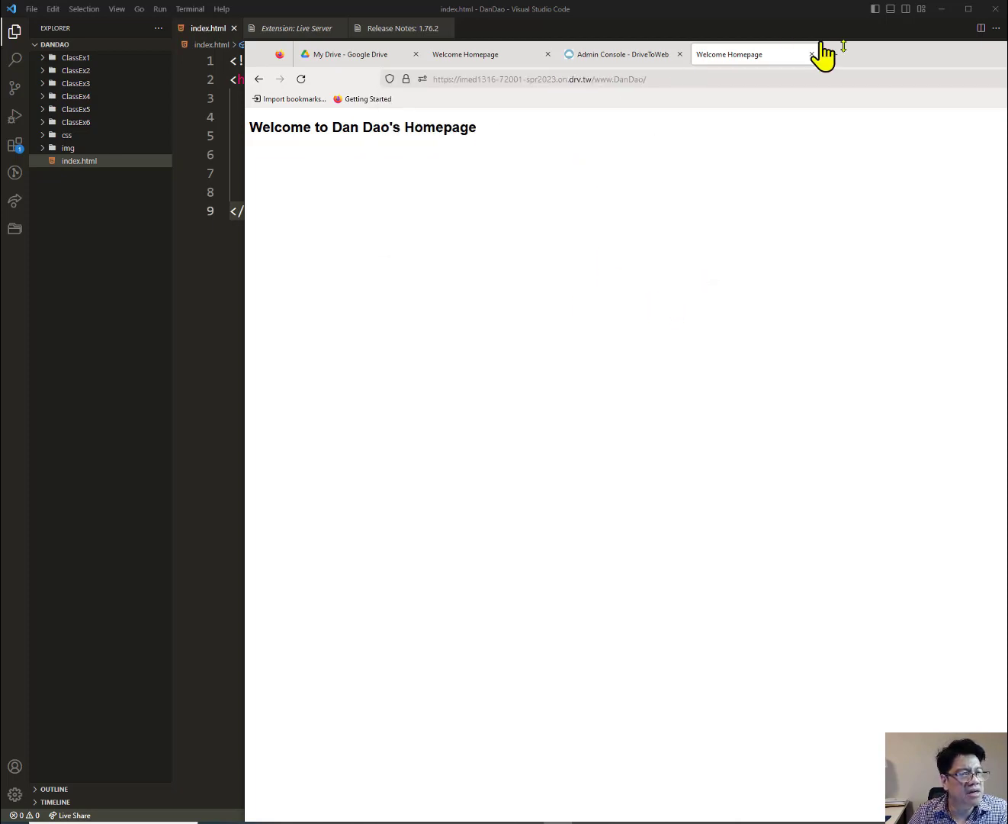
Compare the local 127.0.0.1 homepage preview with the hosted drv.tw homepage against index.html.
{"action": "left_click_drag", "start_coordinate": [898, 51], "coordinate": [1007, 197]}
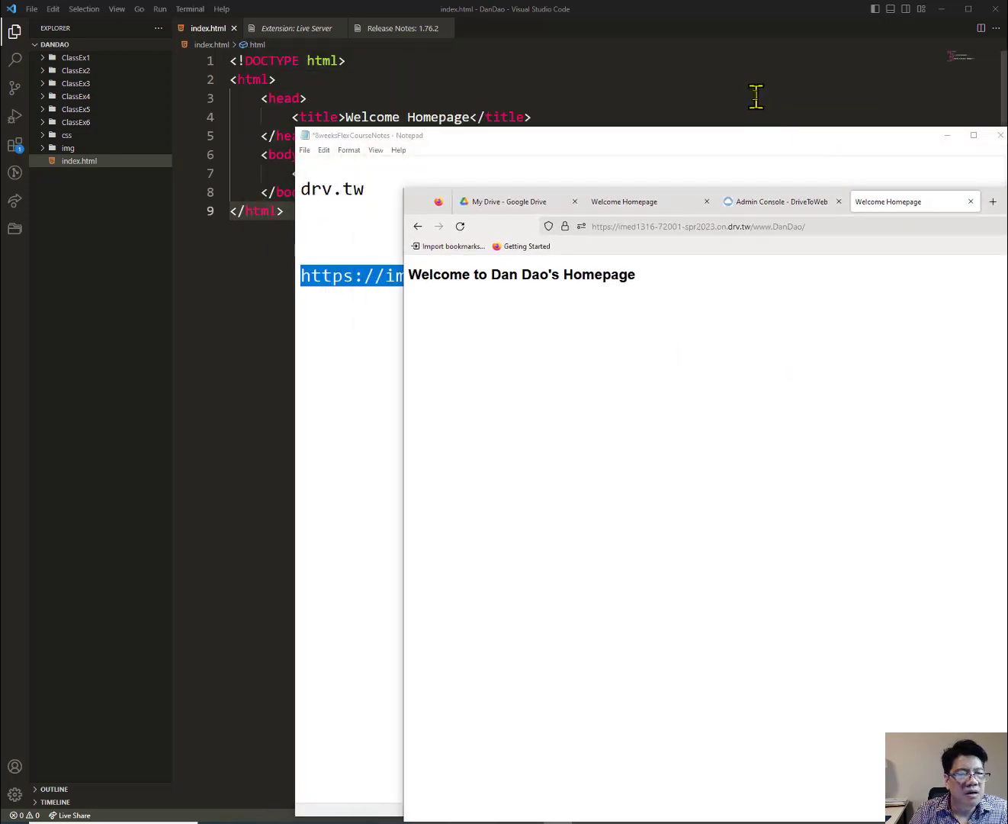
{"action": "left_click", "coordinate": [755, 97]}
{"action": "left_click", "coordinate": [1007, 203]}
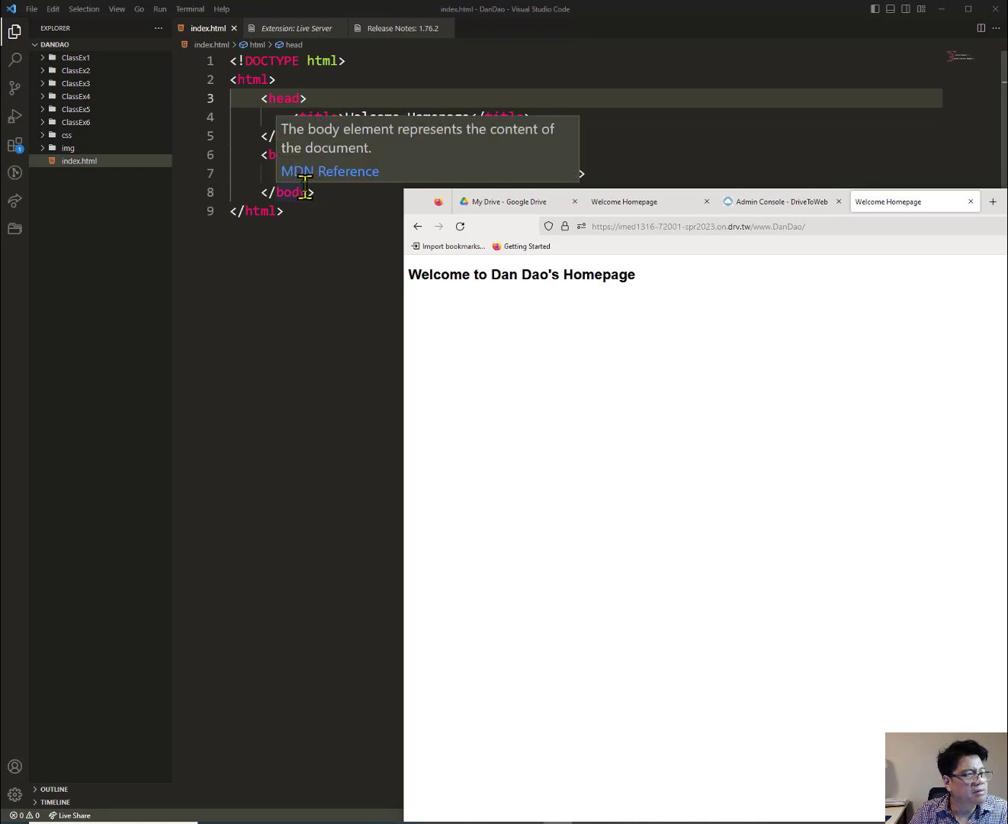
{"action": "left_click", "coordinate": [630, 202]}
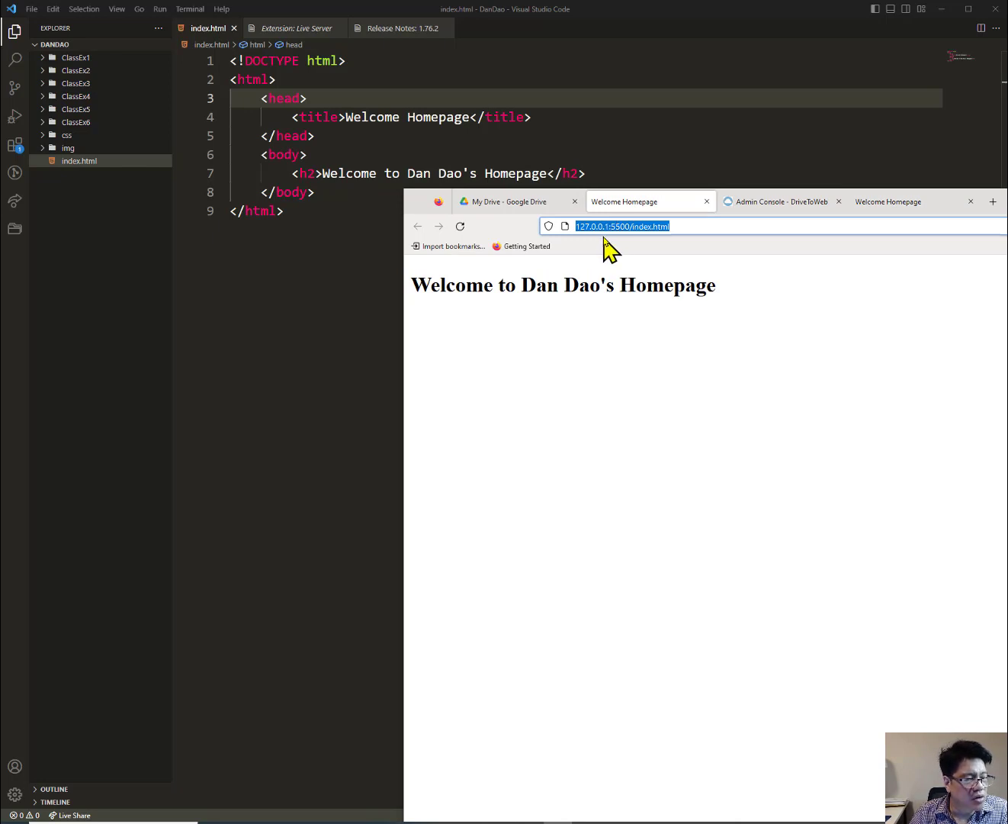
{"action": "left_click", "coordinate": [888, 206]}
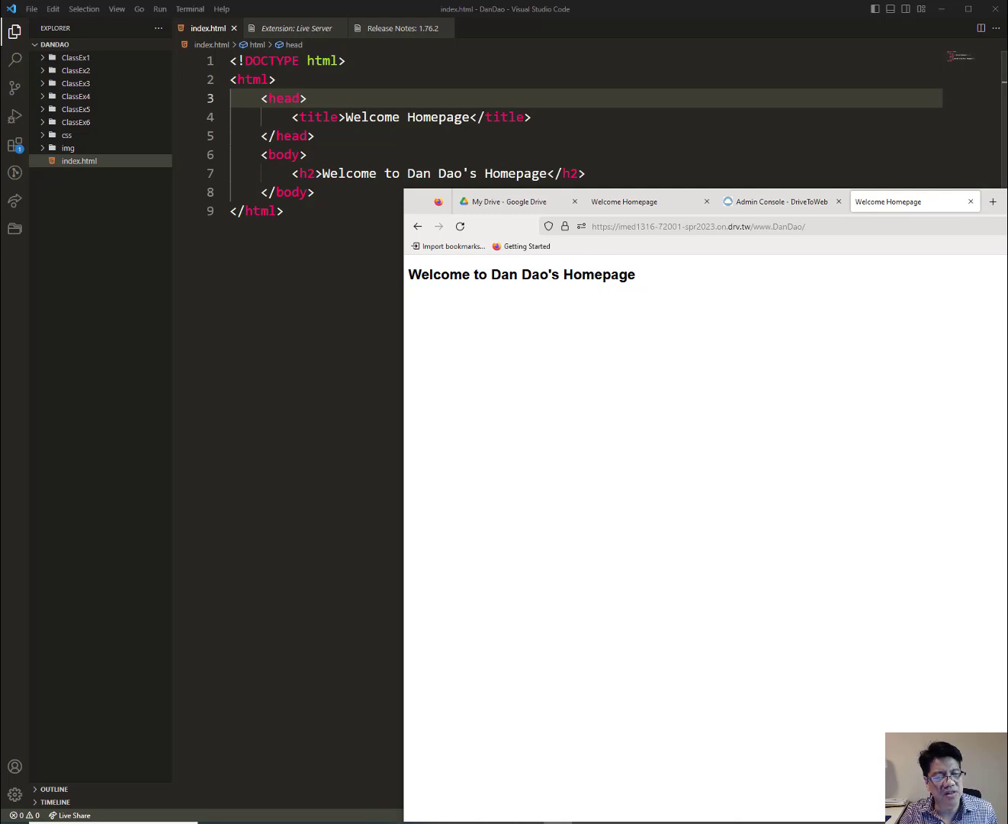
Position the Firefox window showing the drv.tw homepage beside the index.html code.
{"action": "left_click_drag", "start_coordinate": [1001, 201], "coordinate": [790, 298]}
{"action": "left_click", "coordinate": [369, 323]}
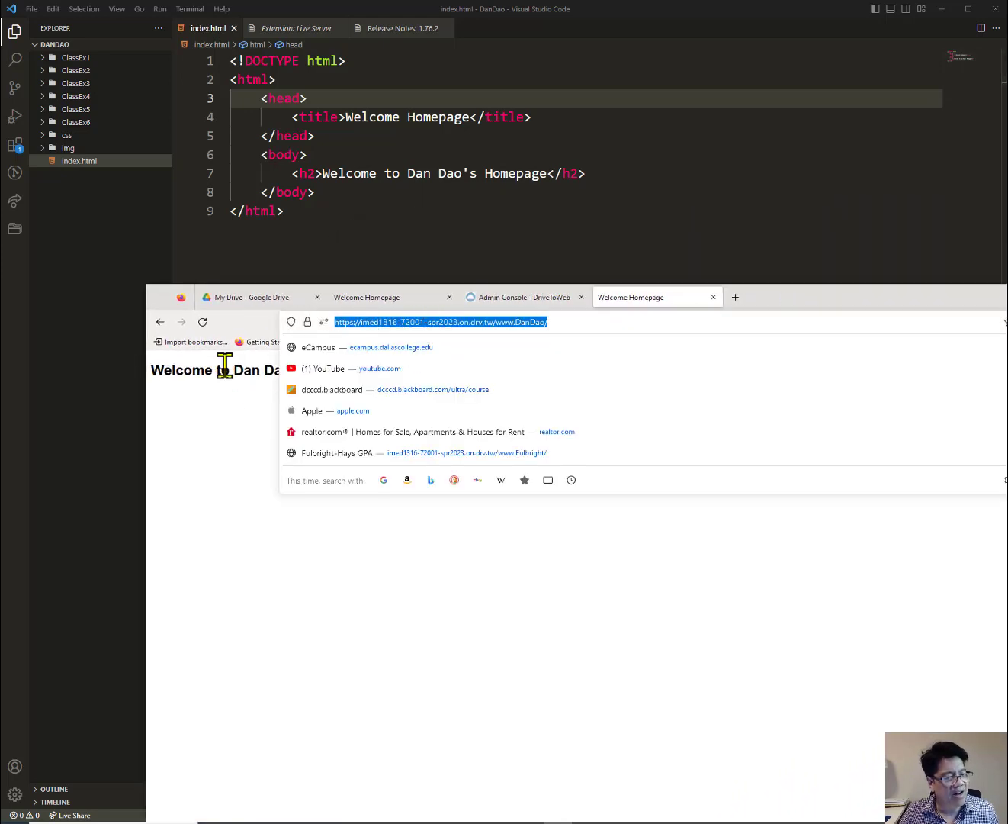
{"action": "left_click", "coordinate": [235, 392]}
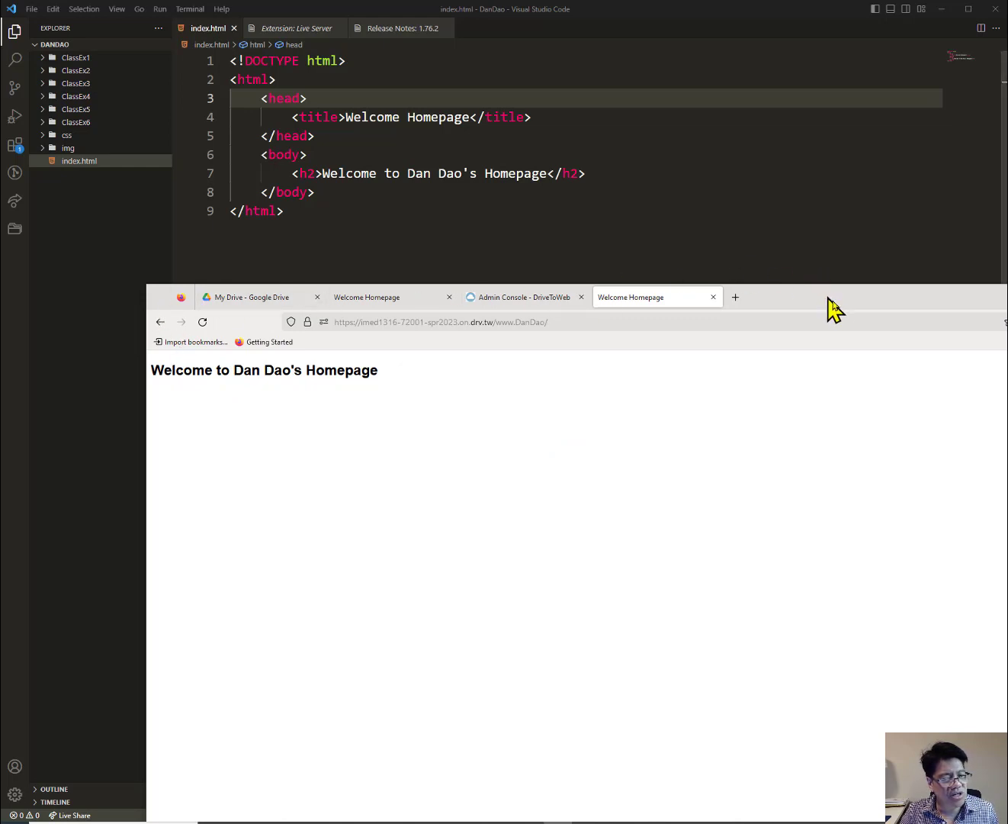
{"action": "left_click_drag", "start_coordinate": [823, 303], "coordinate": [765, 260]}
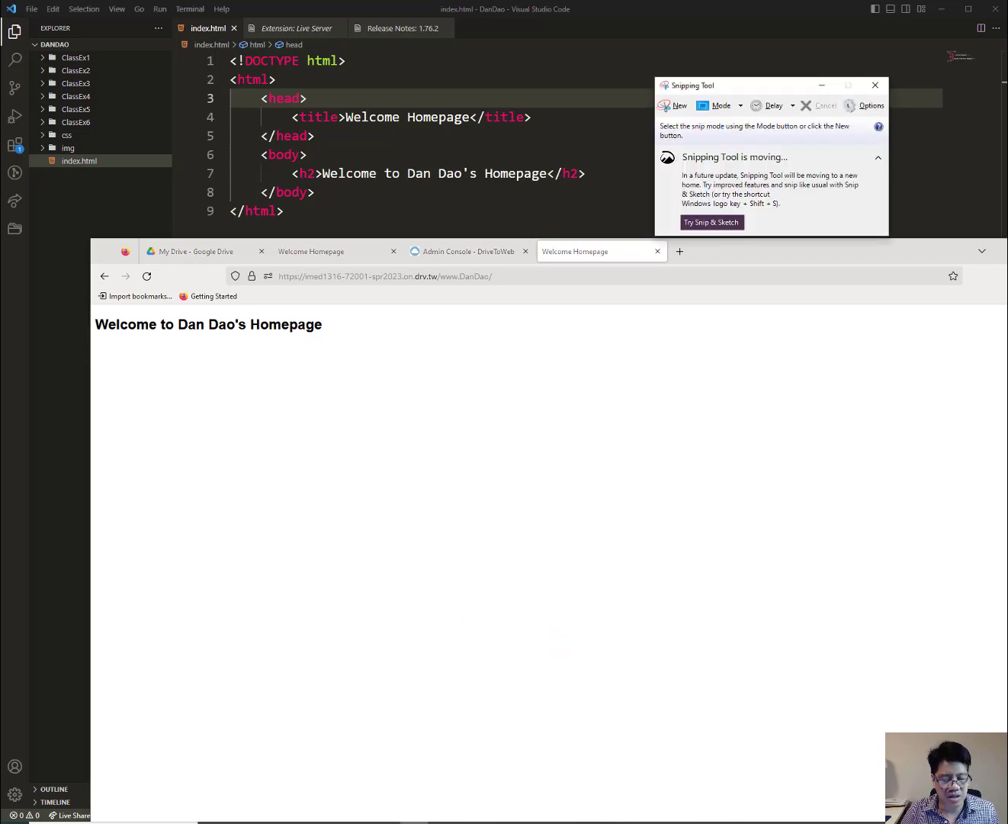
Snip the Firefox tabs, address bar and heading, then highlight the drv.tw URL in yellow.
{"action": "left_click", "coordinate": [670, 106]}
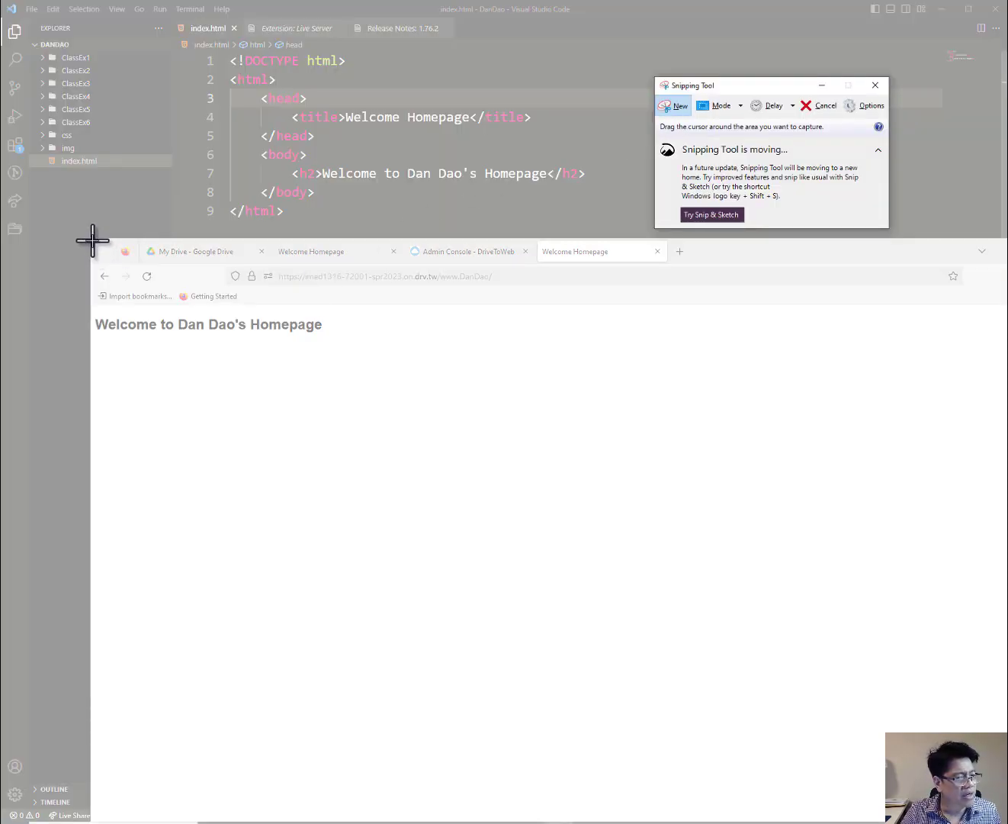
{"action": "left_click_drag", "start_coordinate": [92, 240], "coordinate": [753, 395]}
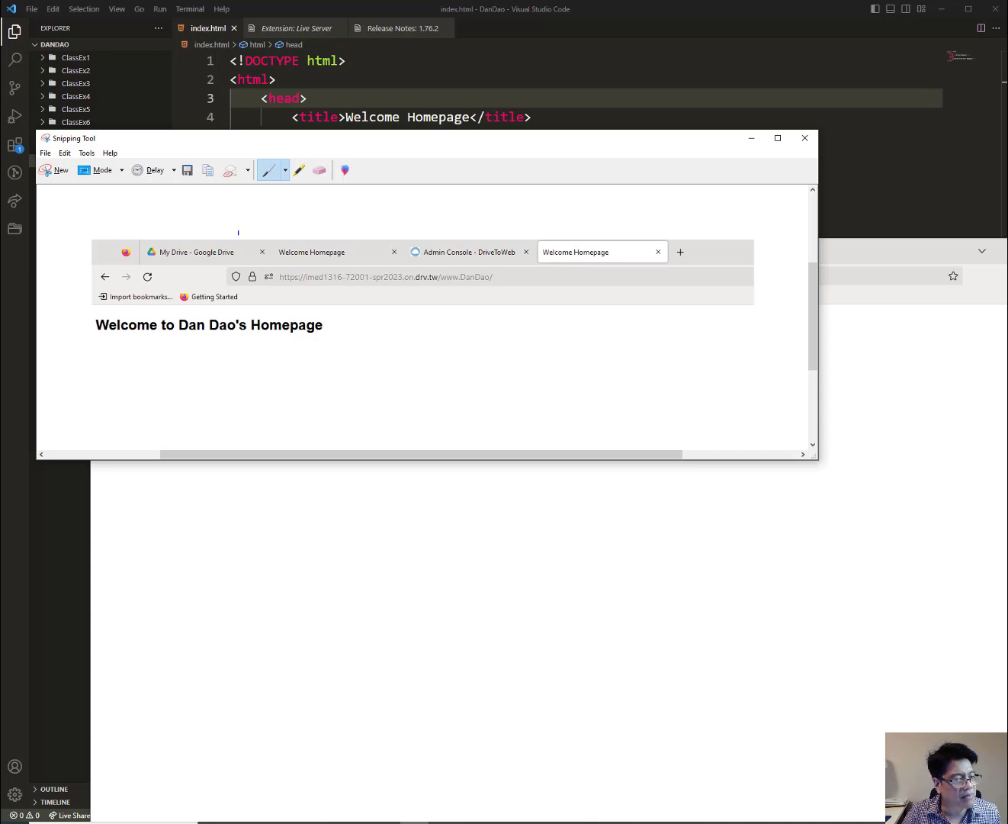
{"action": "left_click", "coordinate": [299, 171]}
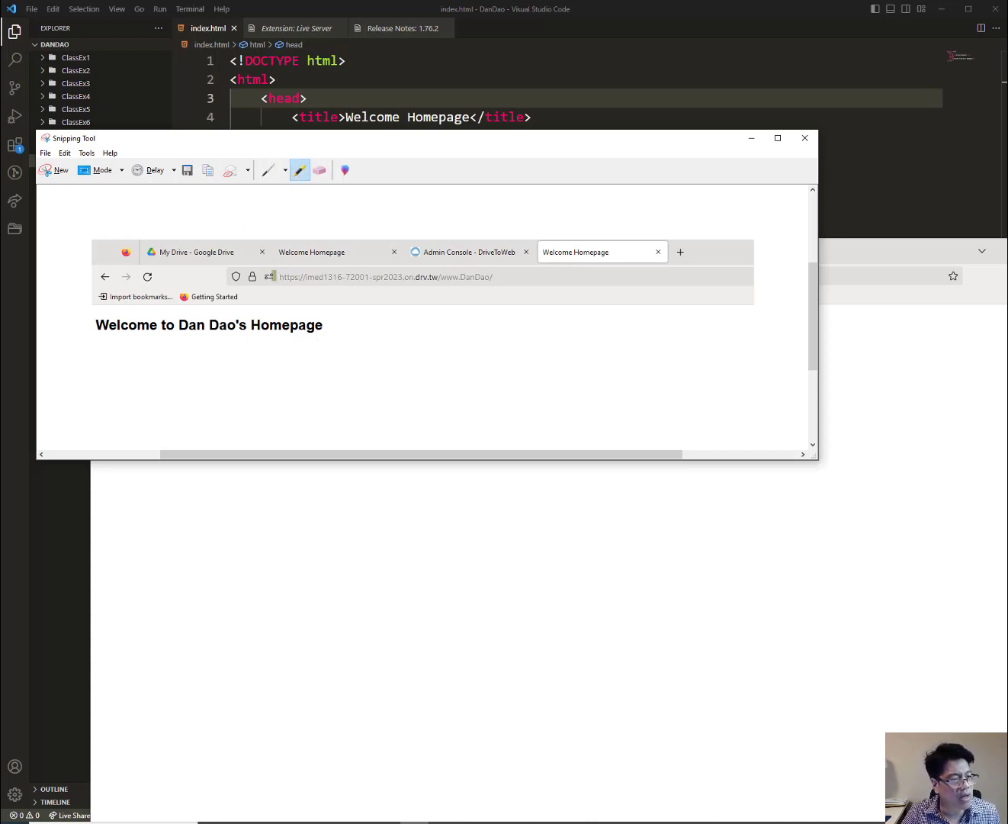
{"action": "mouse_move", "coordinate": [272, 276]}
{"action": "left_mouse_down"}
{"action": "mouse_move", "coordinate": [503, 277]}
{"action": "mouse_move", "coordinate": [288, 284]}
{"action": "left_mouse_up"}
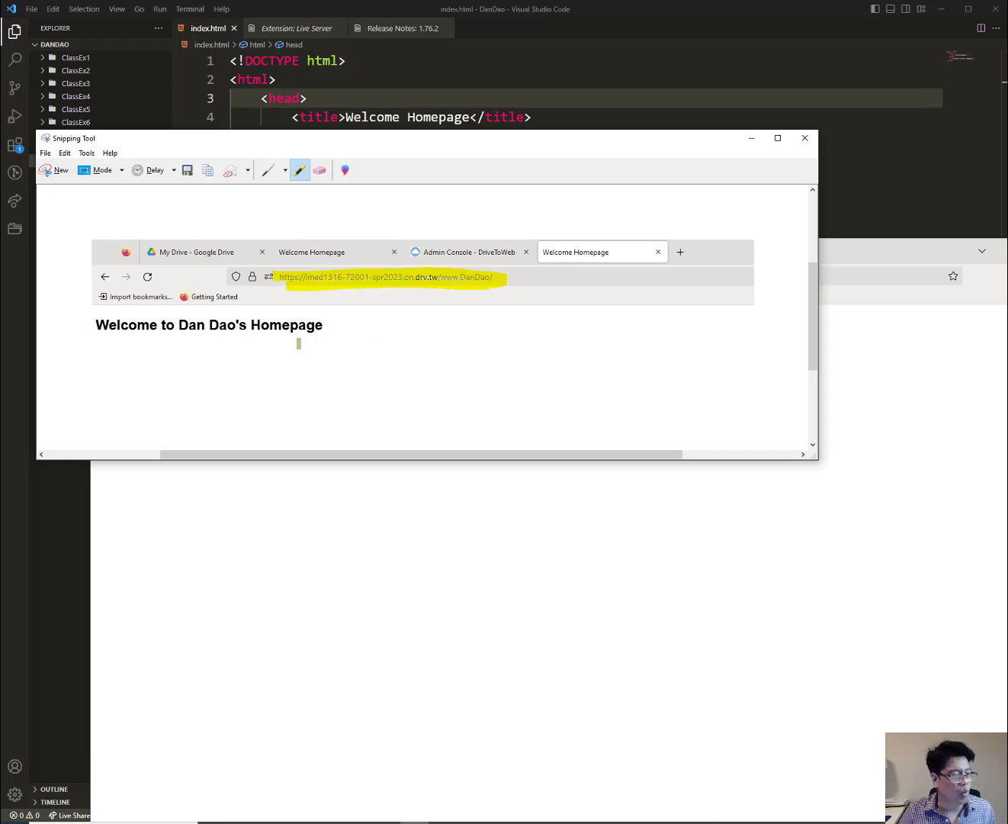